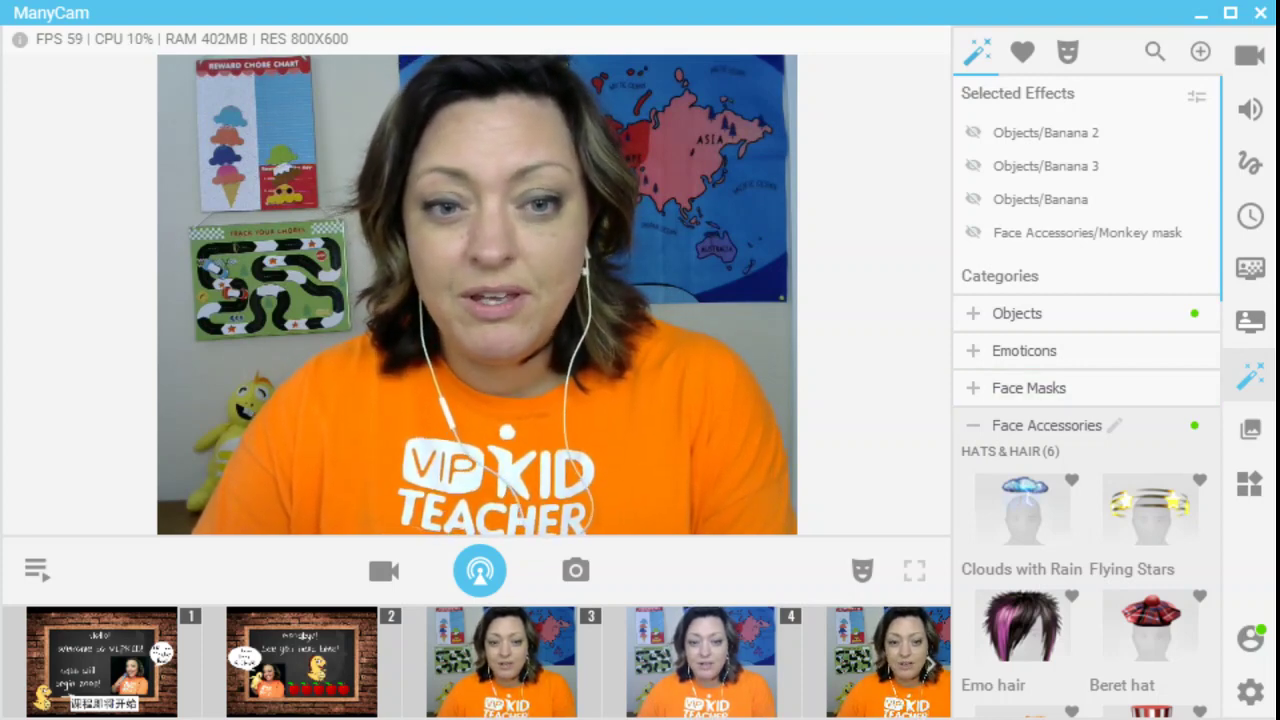
# Switch the live output to the VIPKID welcome screen in preset 1, followed by the goodbye screen in preset 2.
pyautogui.moveTo(262, 668)
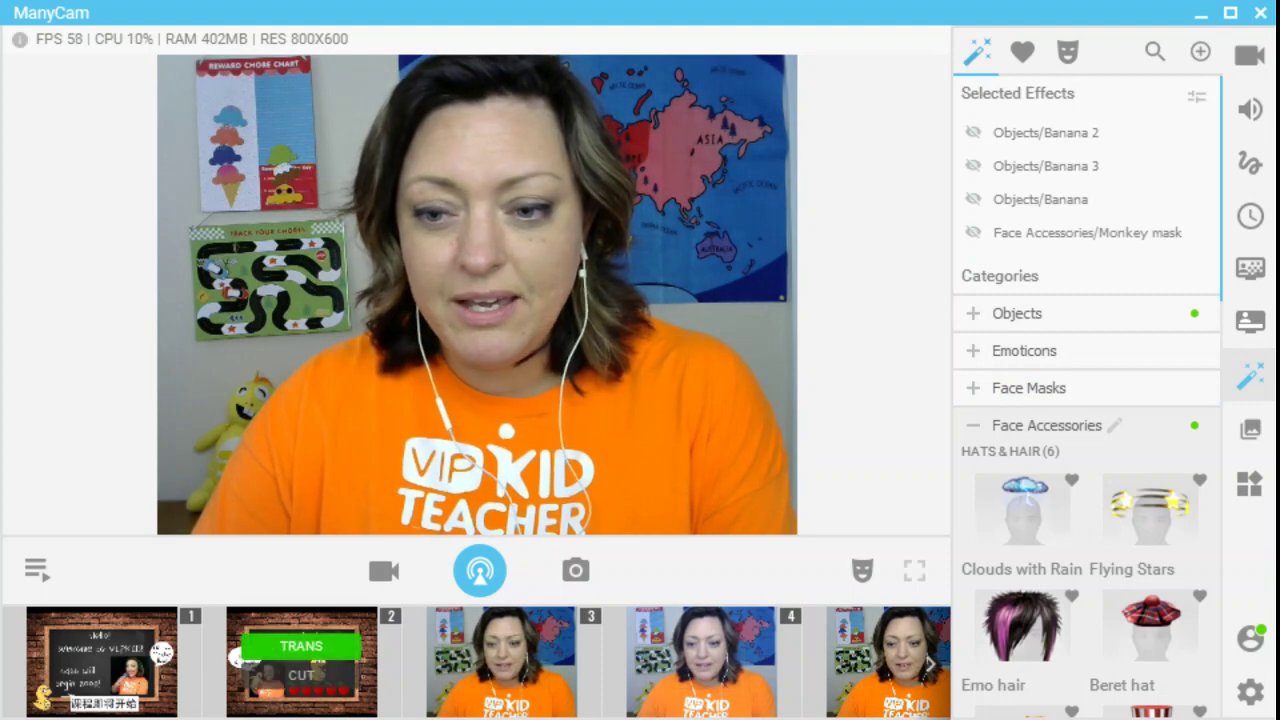
pyautogui.moveTo(500, 668)
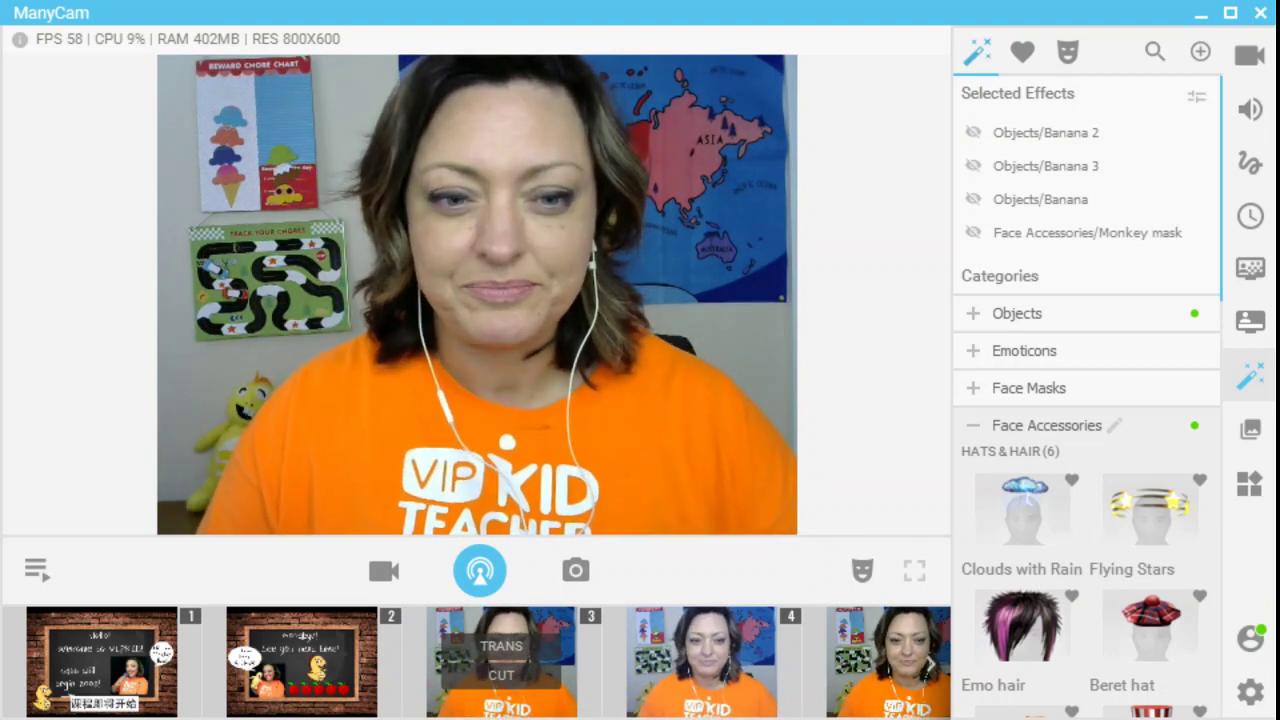
pyautogui.moveTo(301, 660)
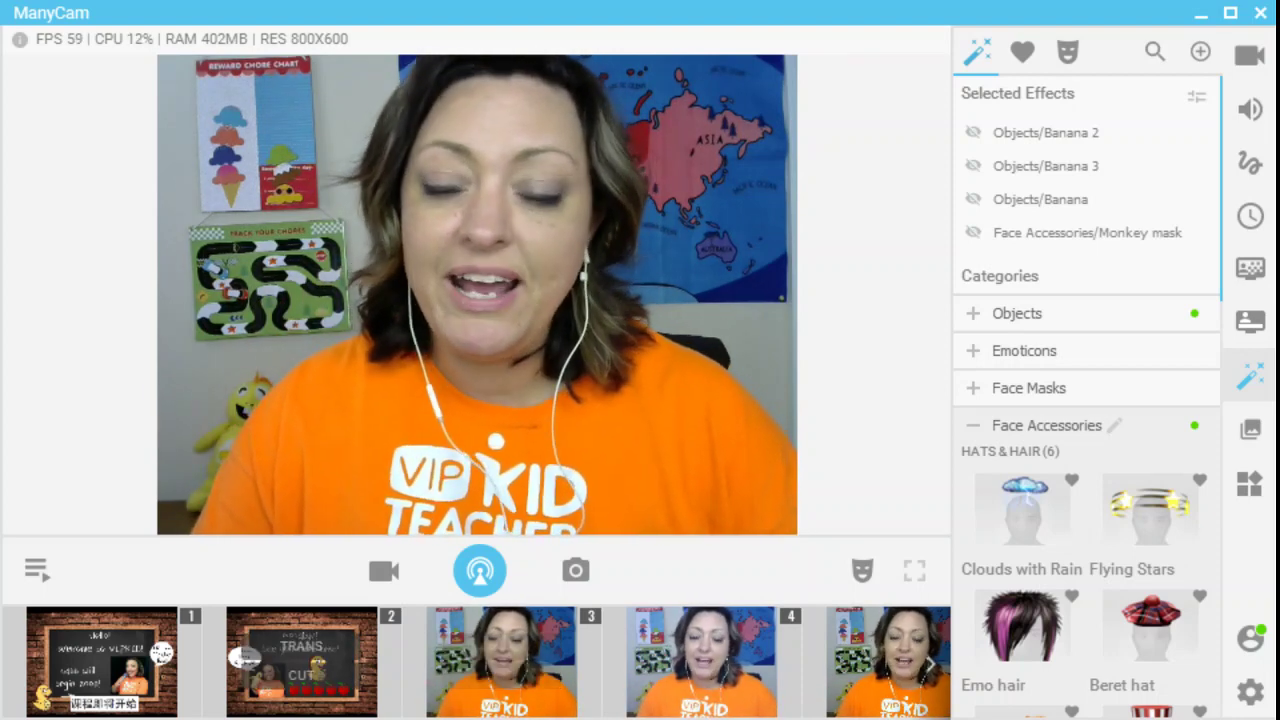
pyautogui.moveTo(101, 660)
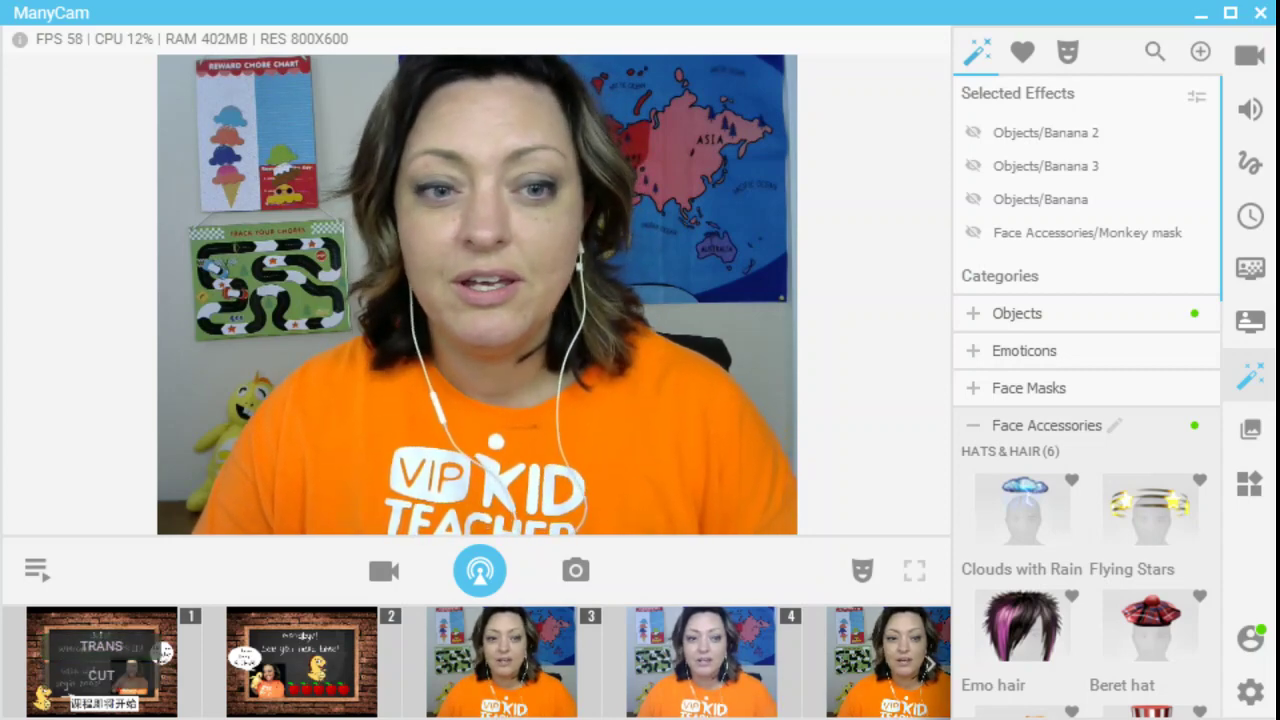
pyautogui.click(110, 645)
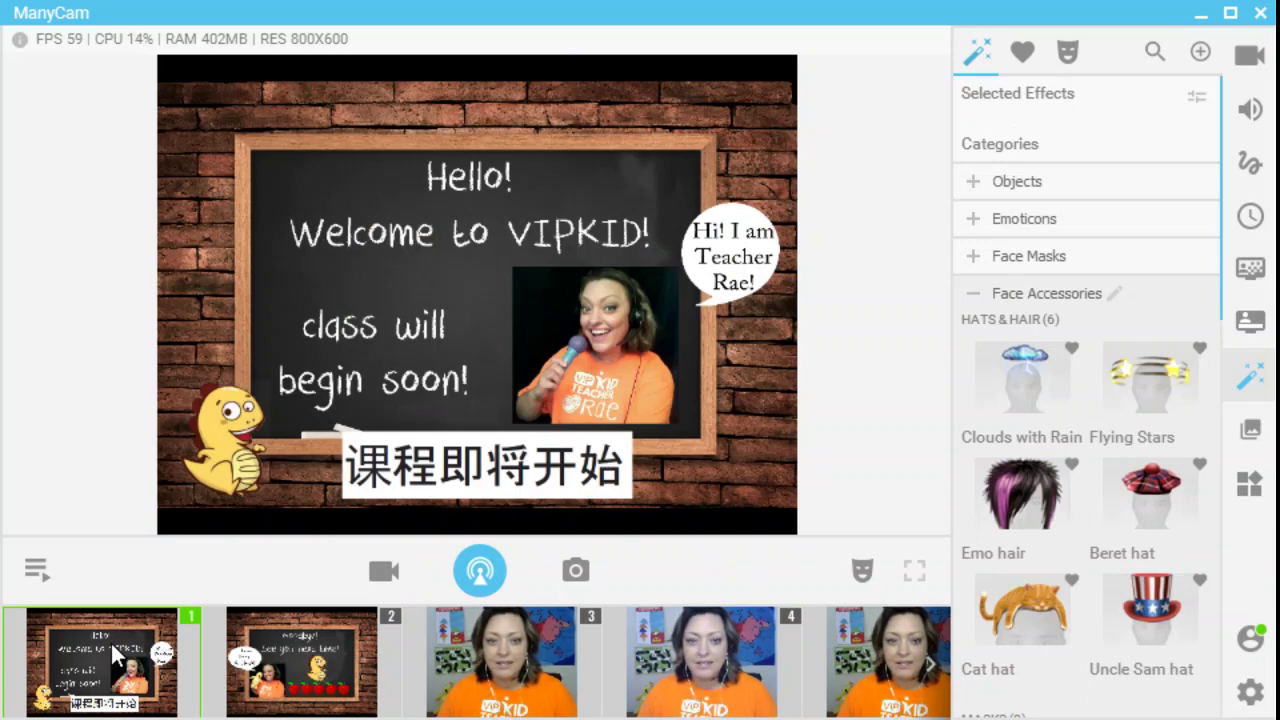
pyautogui.click(313, 642)
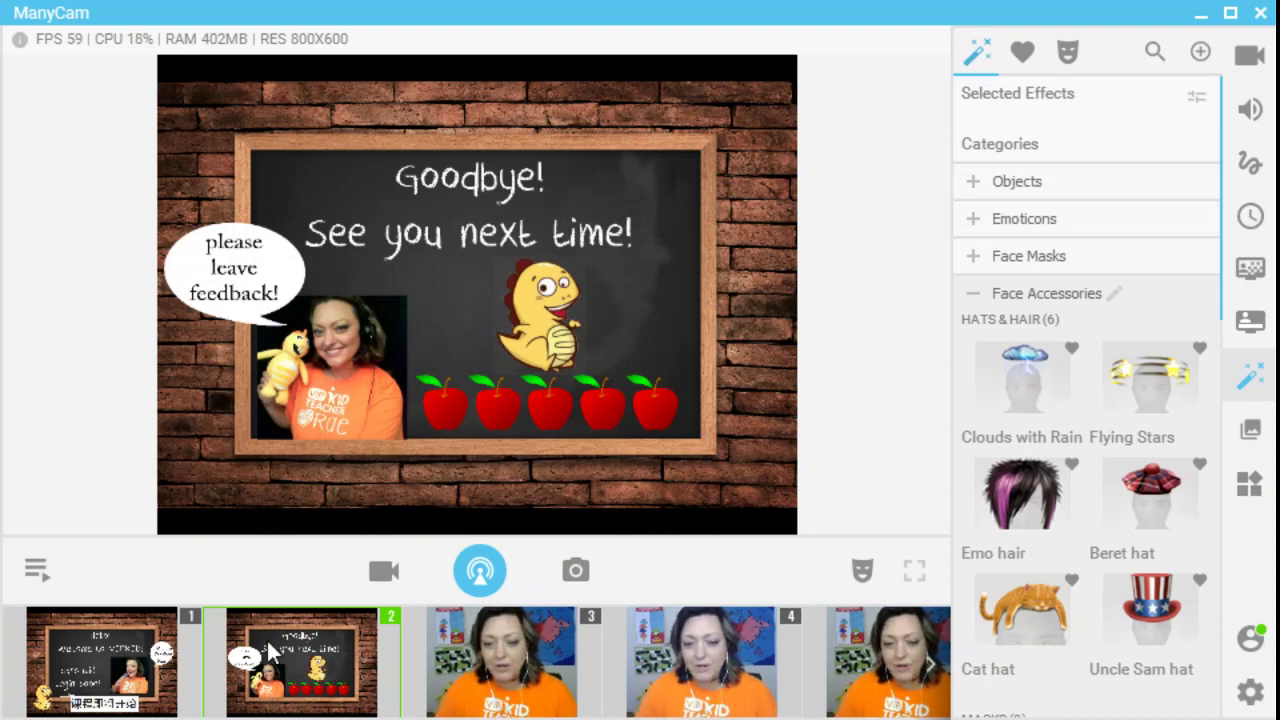
# Transition from the goodbye screen back to the welcome preset 1 and return to the goodbye preset 2.
pyautogui.moveTo(125, 640)
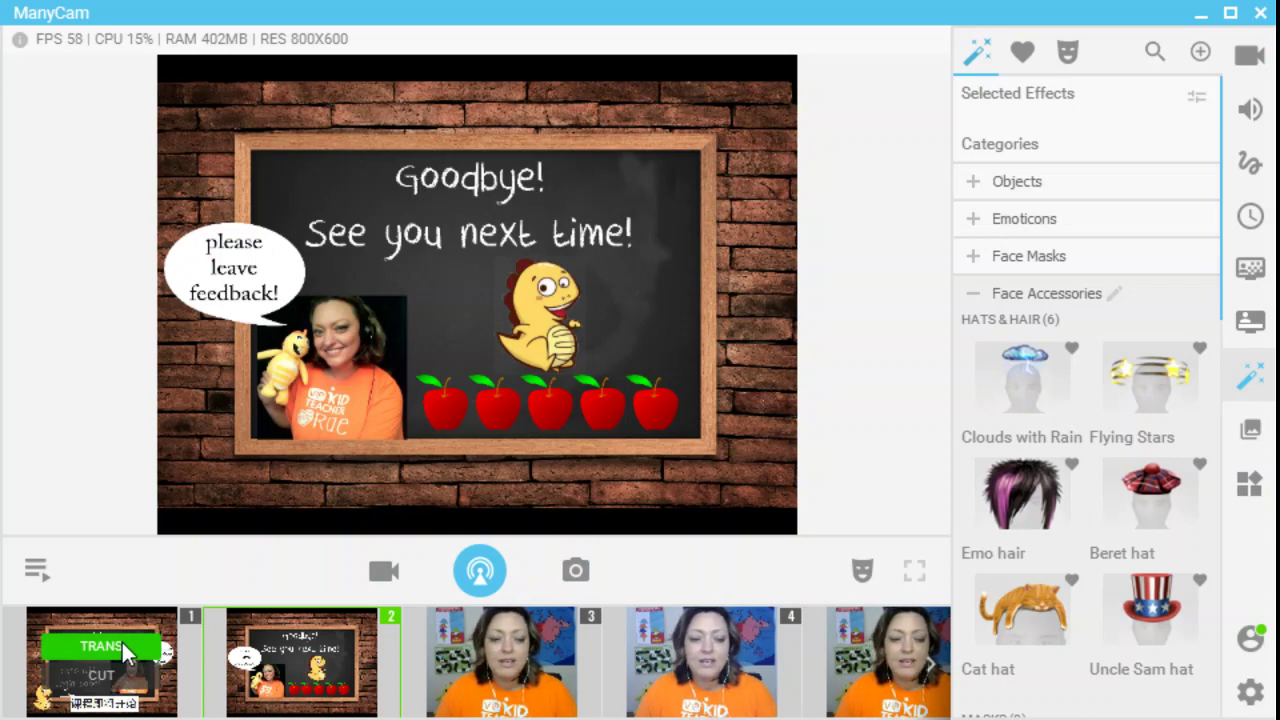
pyautogui.click(122, 642)
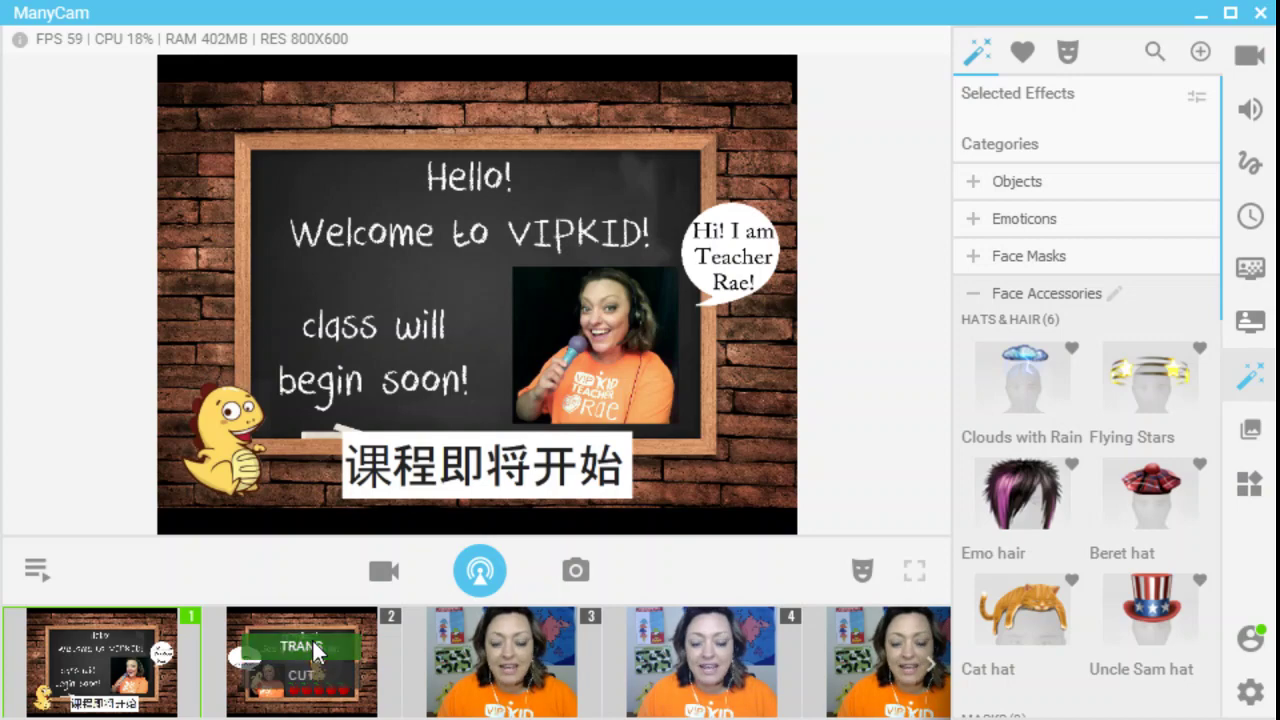
pyautogui.click(312, 642)
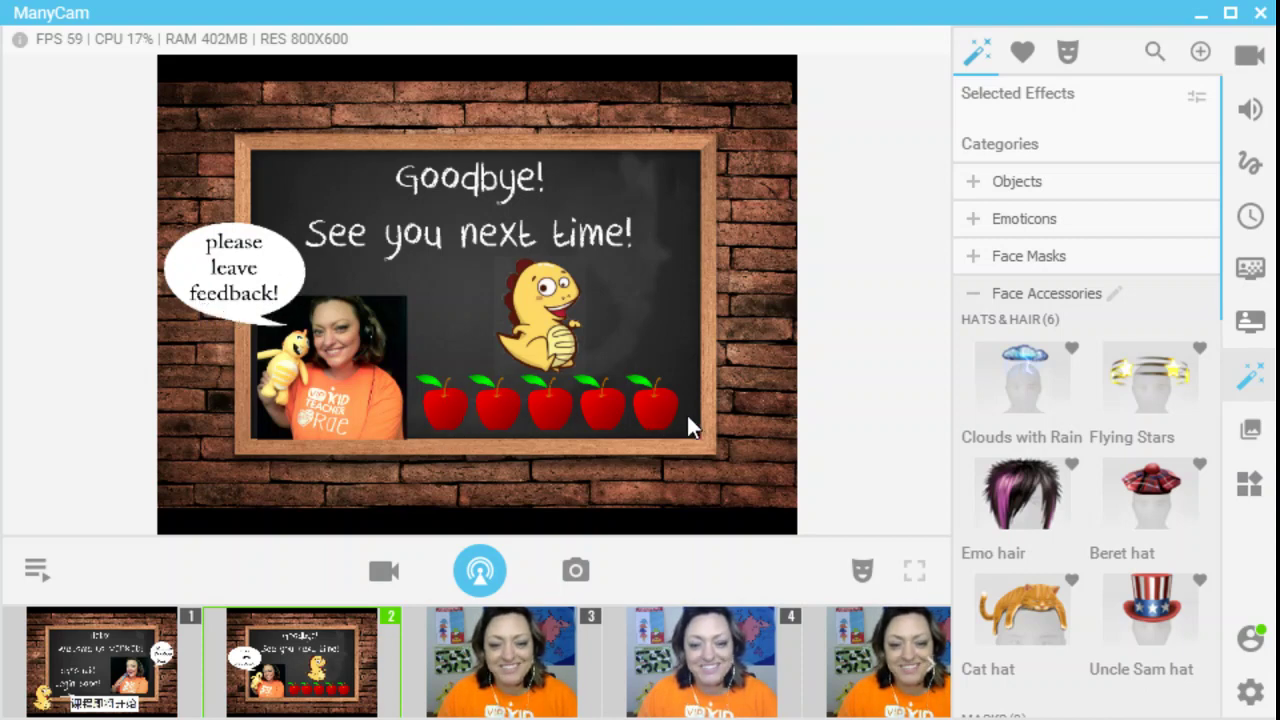
# Switch to the camera view in preset 3 and overlay a small webcam window using the one-inset picture-in-picture mode.
pyautogui.click(508, 645)
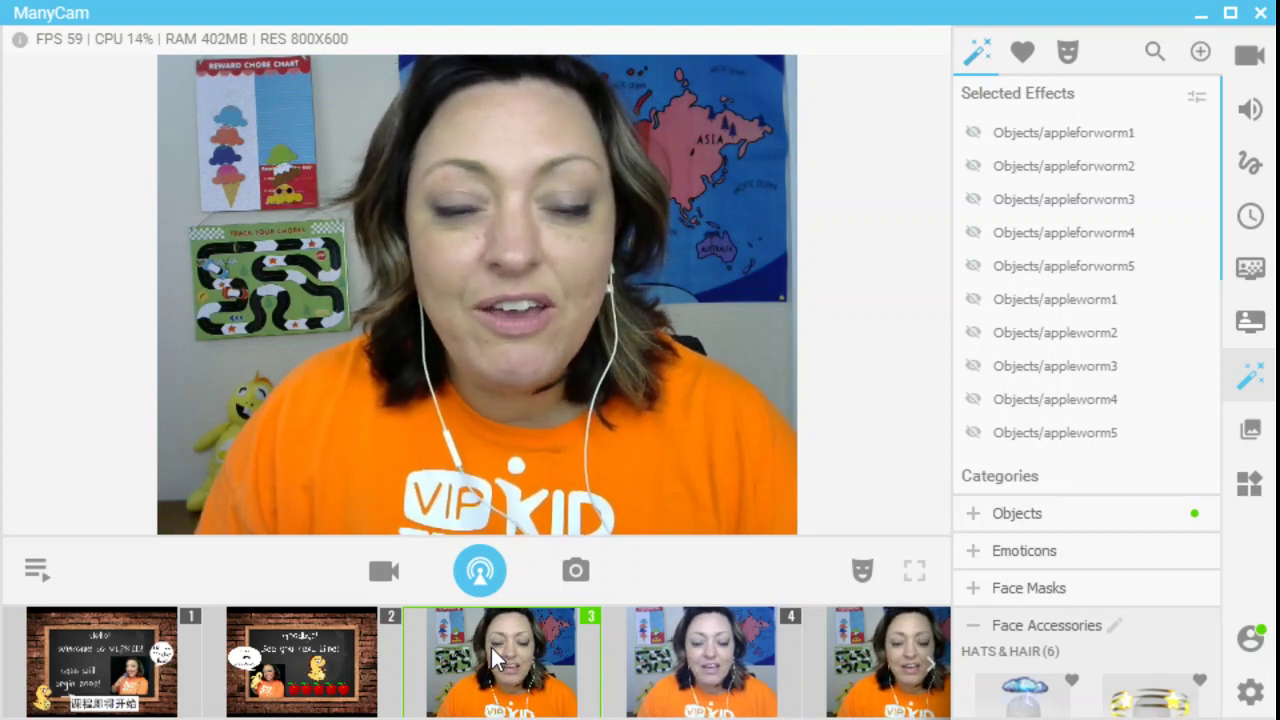
pyautogui.click(1249, 62)
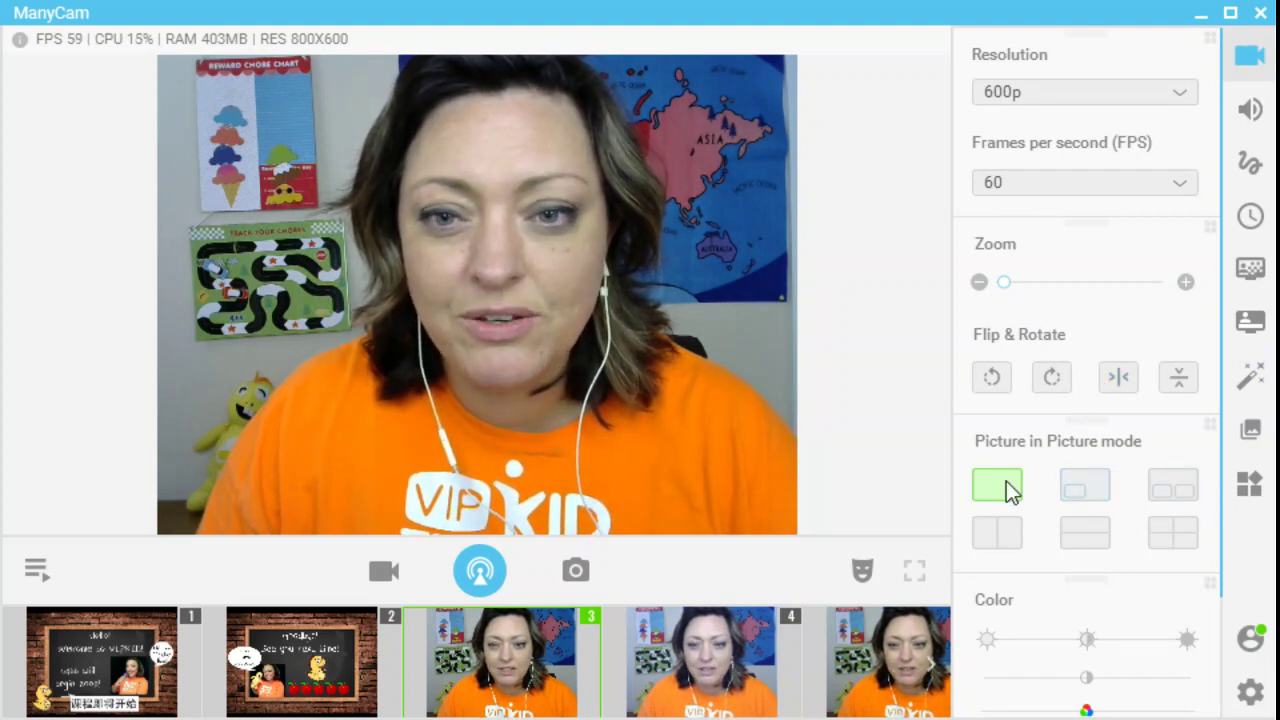
pyautogui.click(1098, 492)
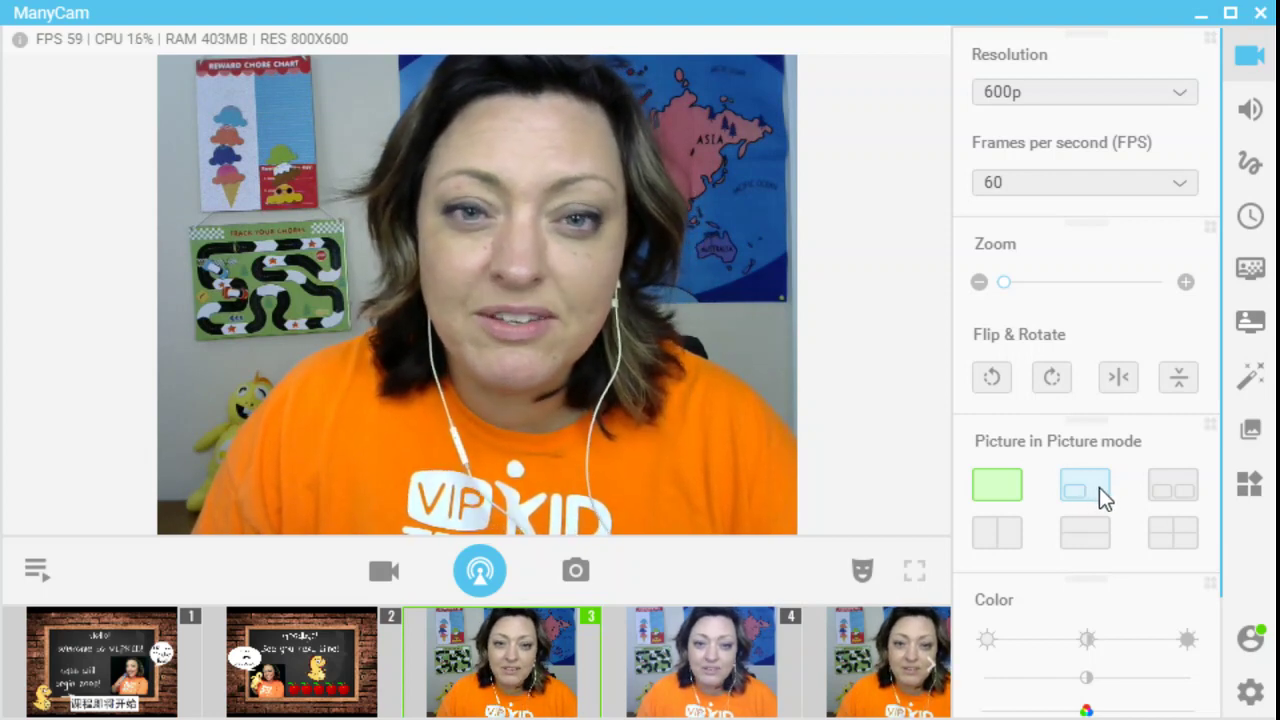
pyautogui.click(1099, 492)
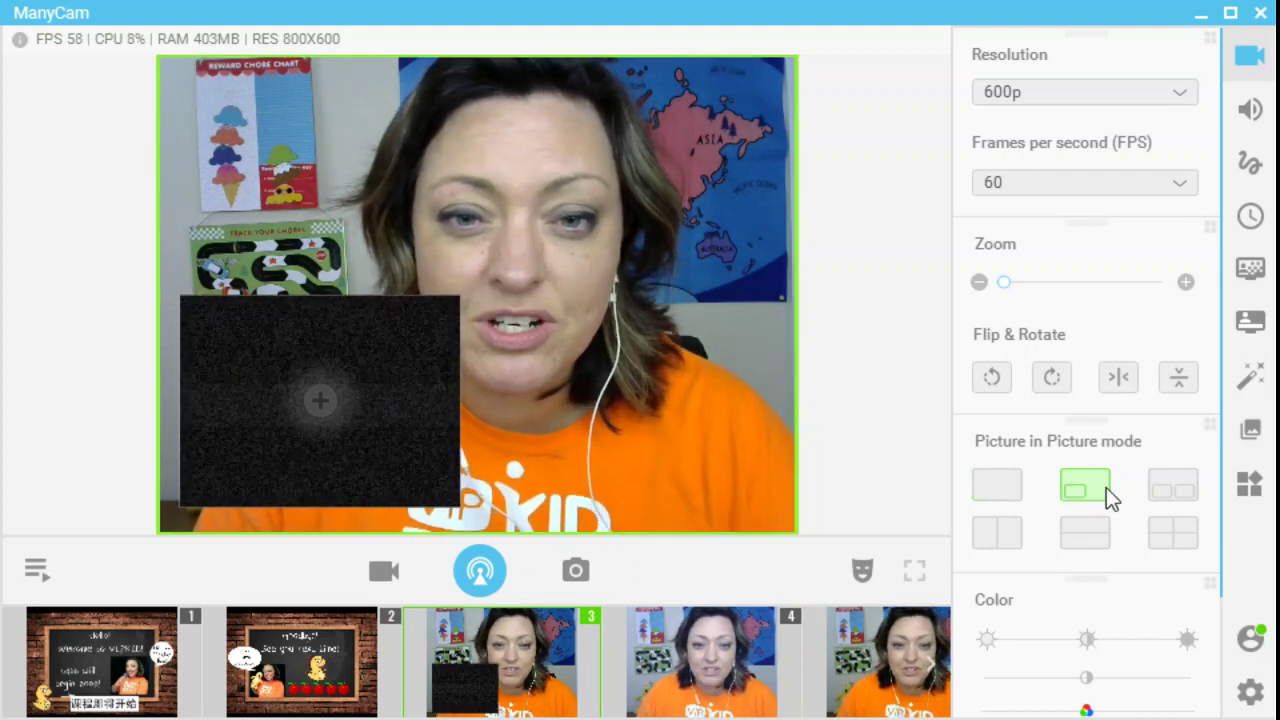
pyautogui.click(259, 380)
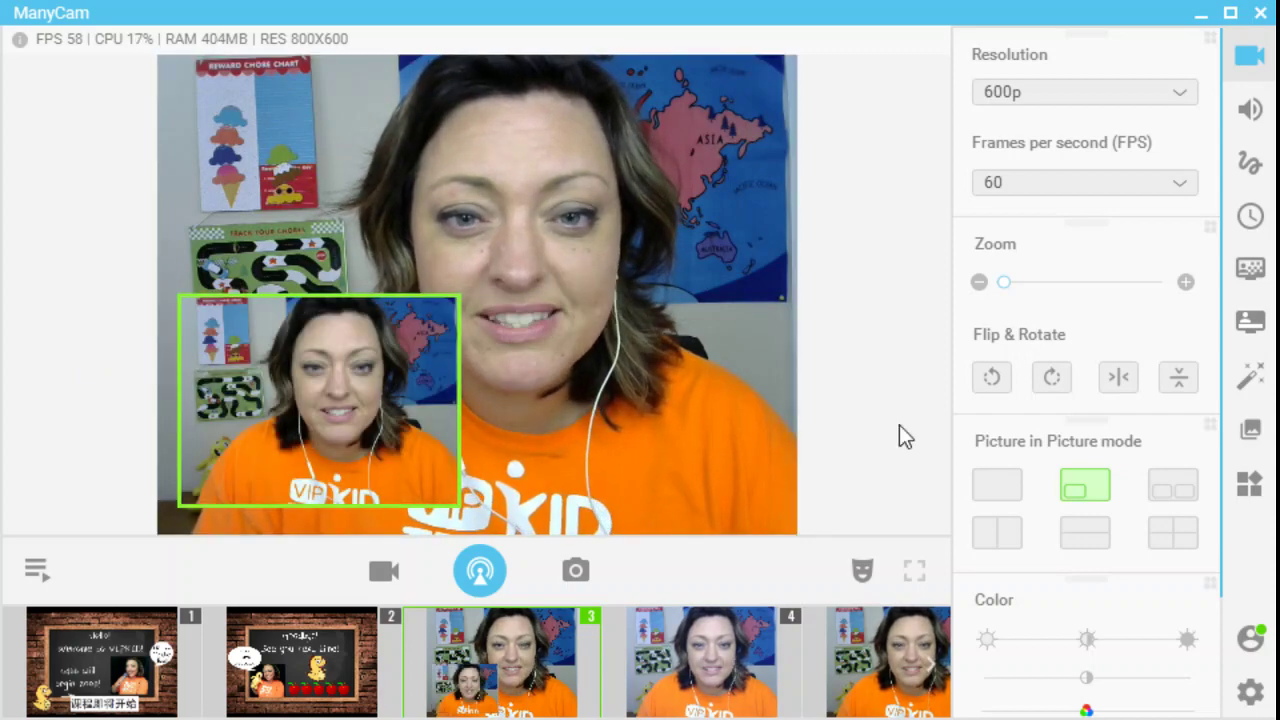
# Restore the single-picture layout in preset 3, and transition to the welcome preset 1 and back to preset 3.
pyautogui.click(987, 487)
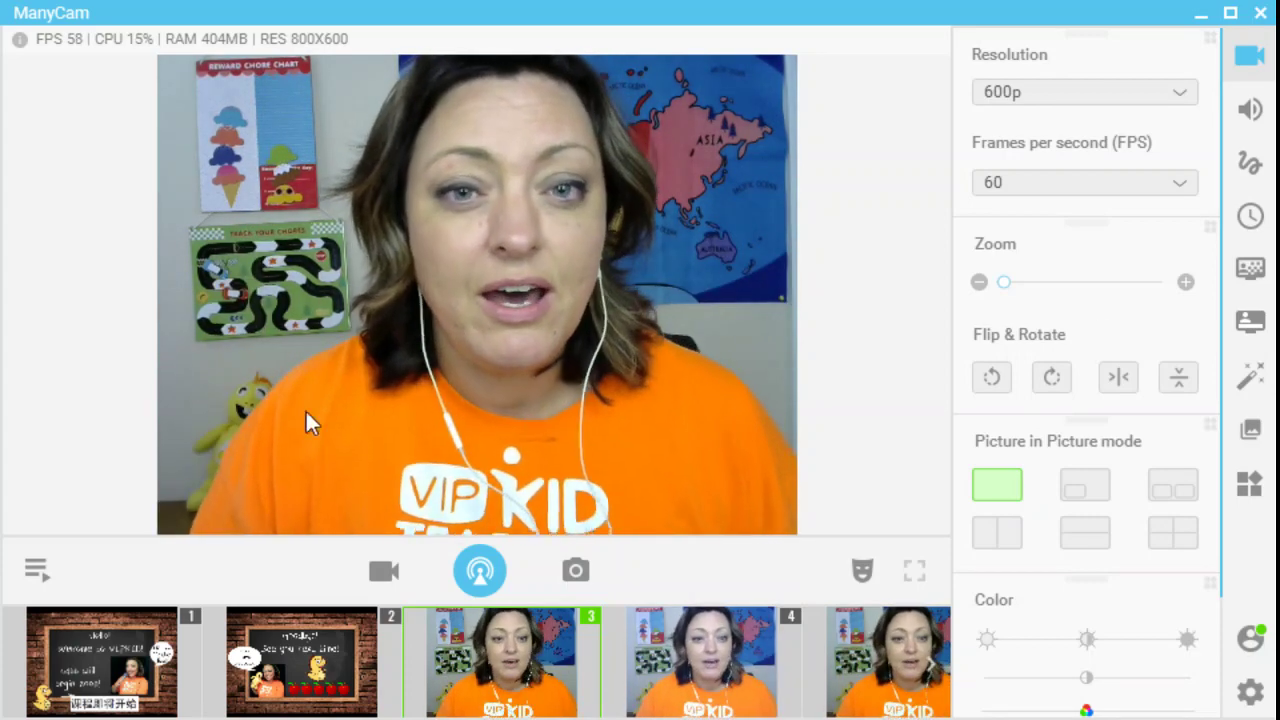
pyautogui.click(120, 645)
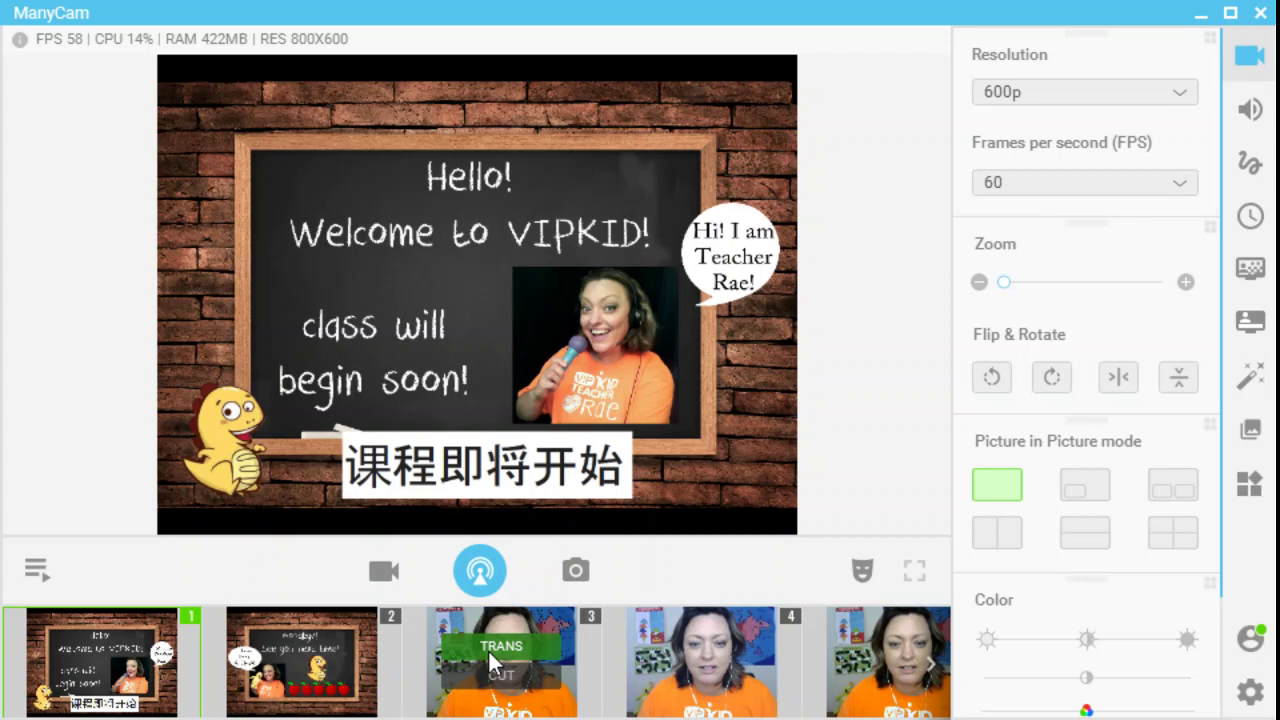
pyautogui.click(488, 649)
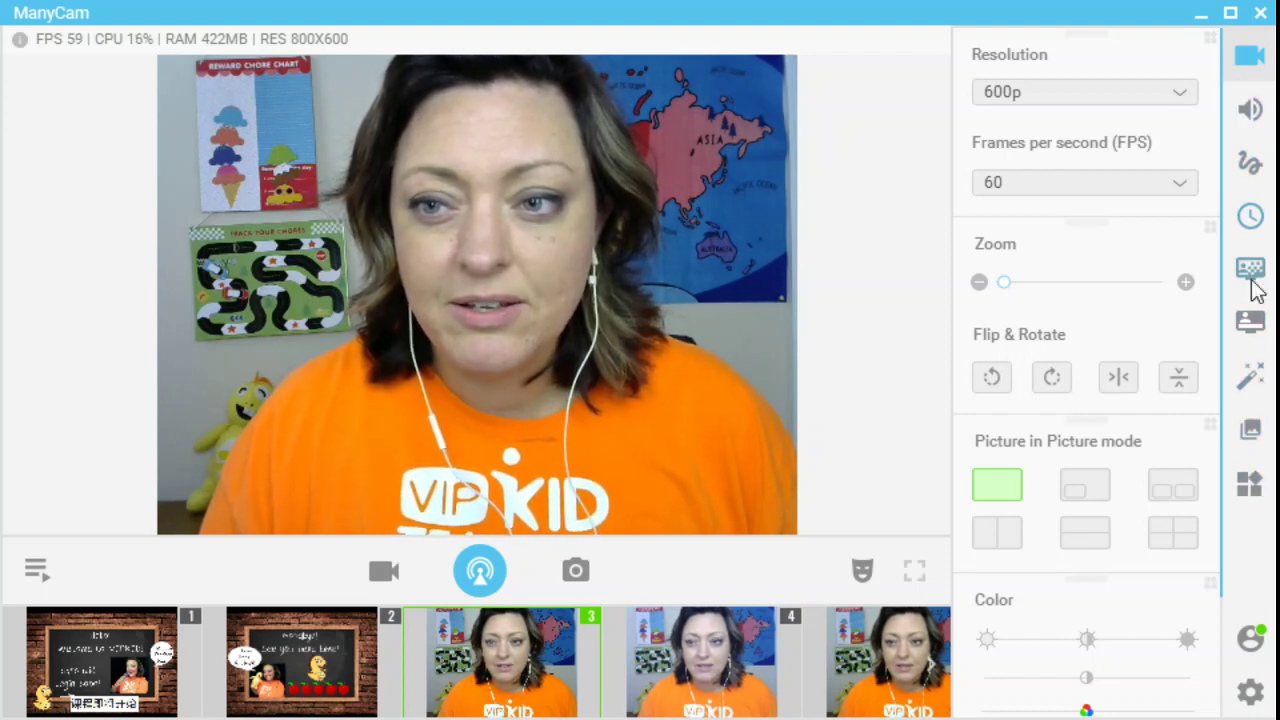
# Open the effects library and browse the whole Objects category for reward and teaching props.
pyautogui.click(1254, 380)
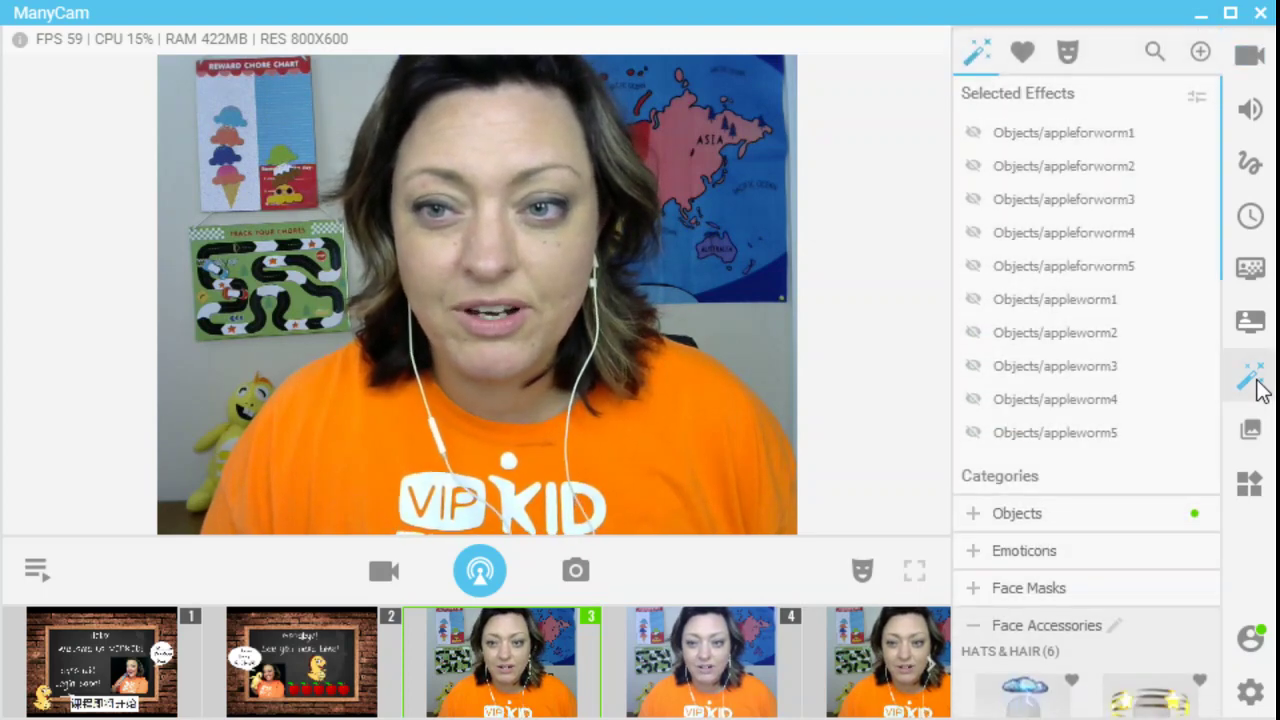
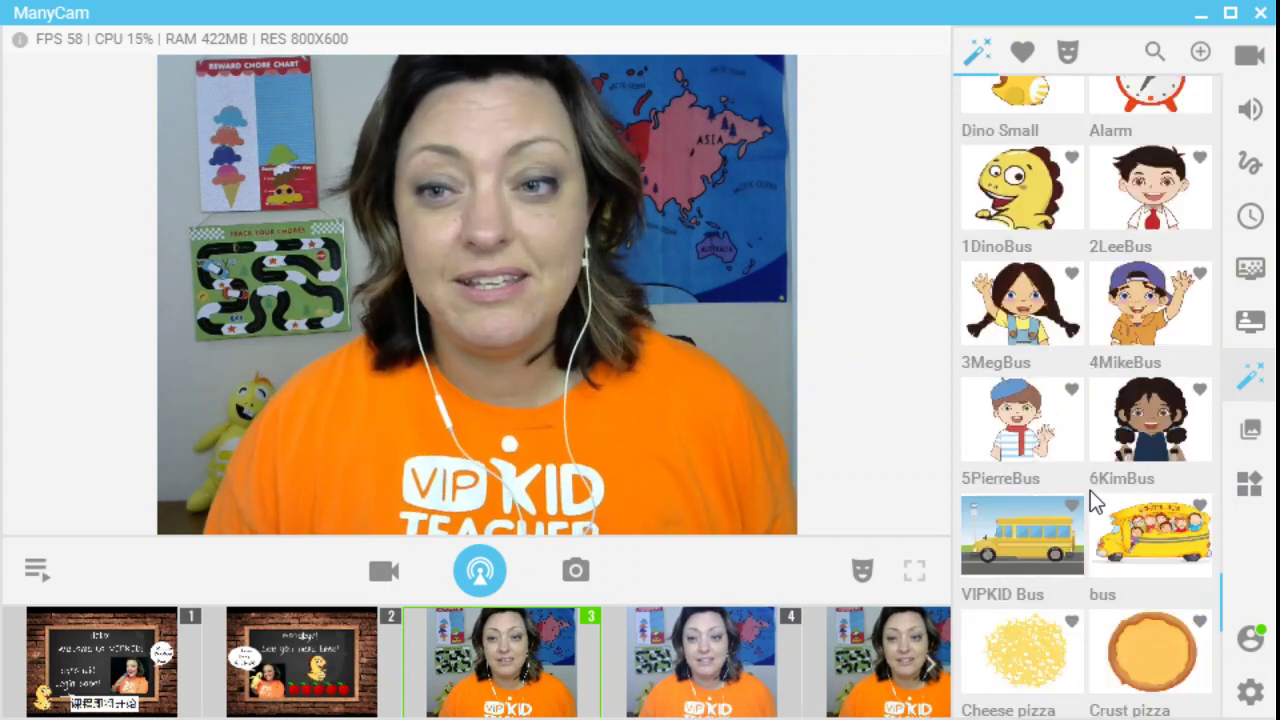
pyautogui.scroll(4, 1092, 500)
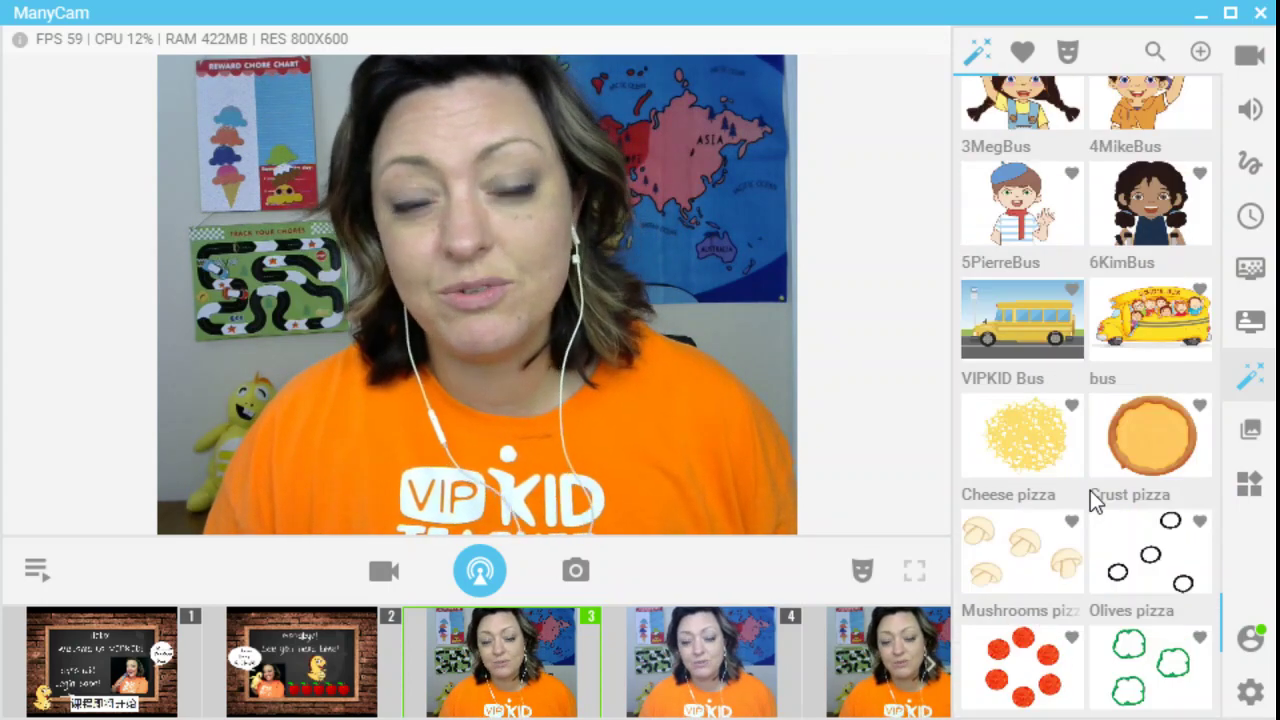
pyautogui.scroll(6, 1095, 500)
pyautogui.scroll(5, 1095, 500)
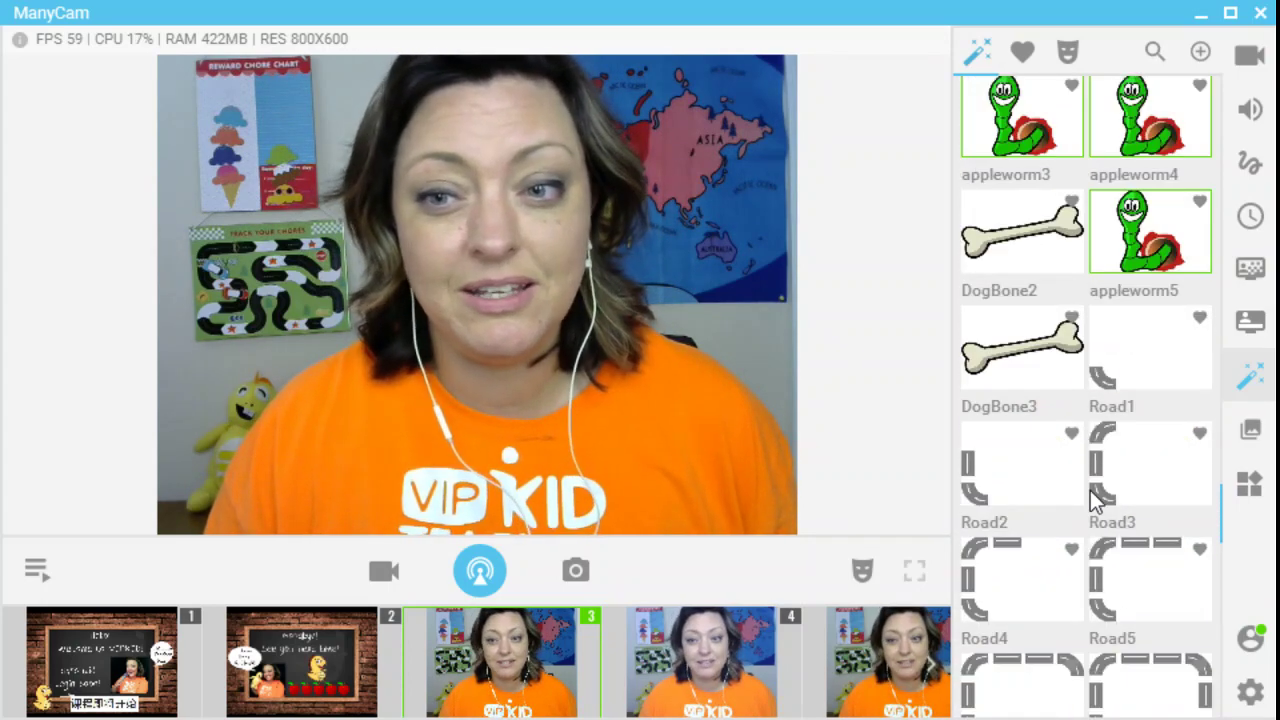
pyautogui.scroll(5, 1095, 500)
pyautogui.scroll(5, 1095, 500)
pyautogui.scroll(5, 1090, 490)
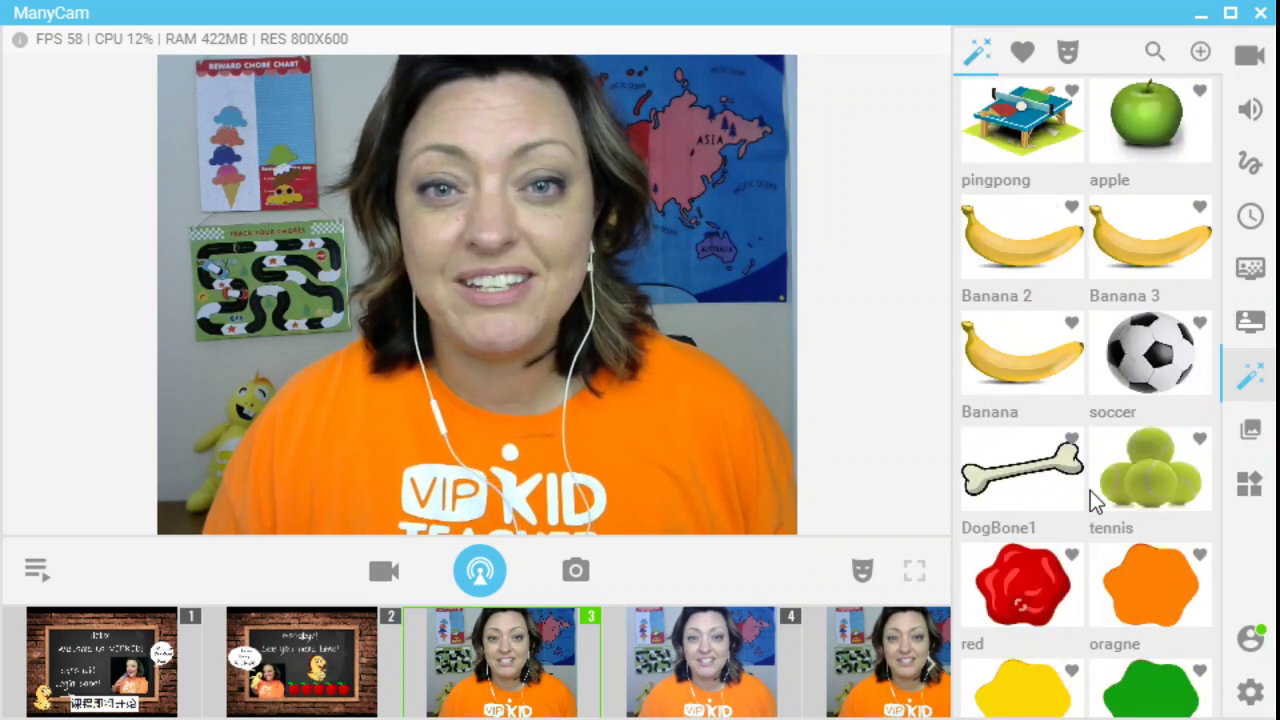
pyautogui.scroll(5, 1090, 490)
pyautogui.scroll(5, 1090, 490)
pyautogui.scroll(5, 1090, 490)
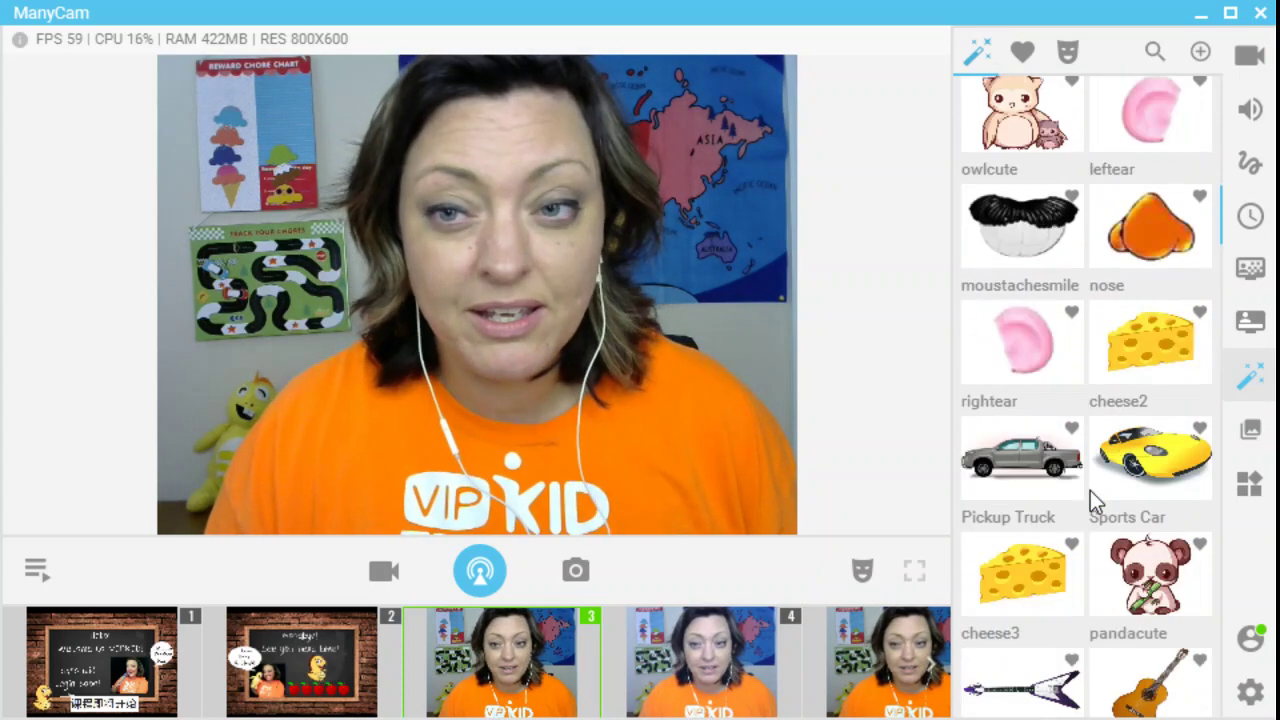
pyautogui.scroll(5, 1090, 490)
pyautogui.scroll(5, 1090, 490)
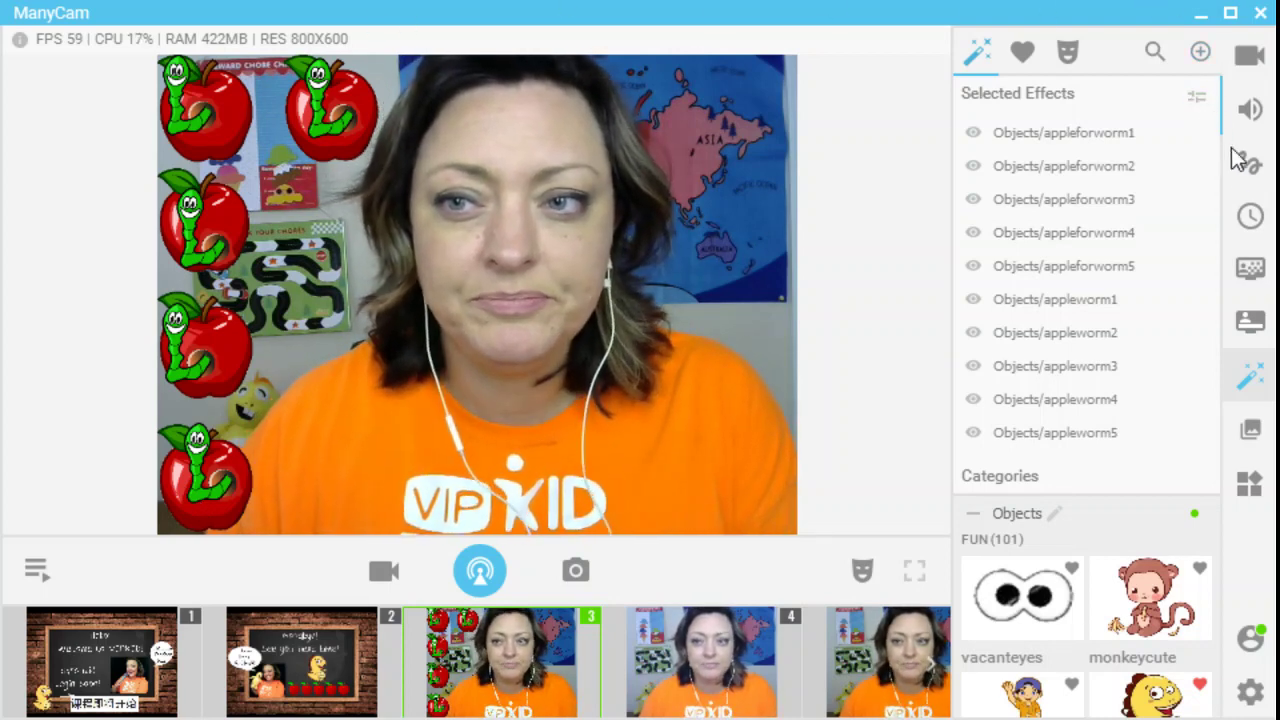
# Hide all selected effects in preset 3 and turn the apples appleforworm1 to appleforworm4 back on.
pyautogui.hotkey('ctrl', 'h')
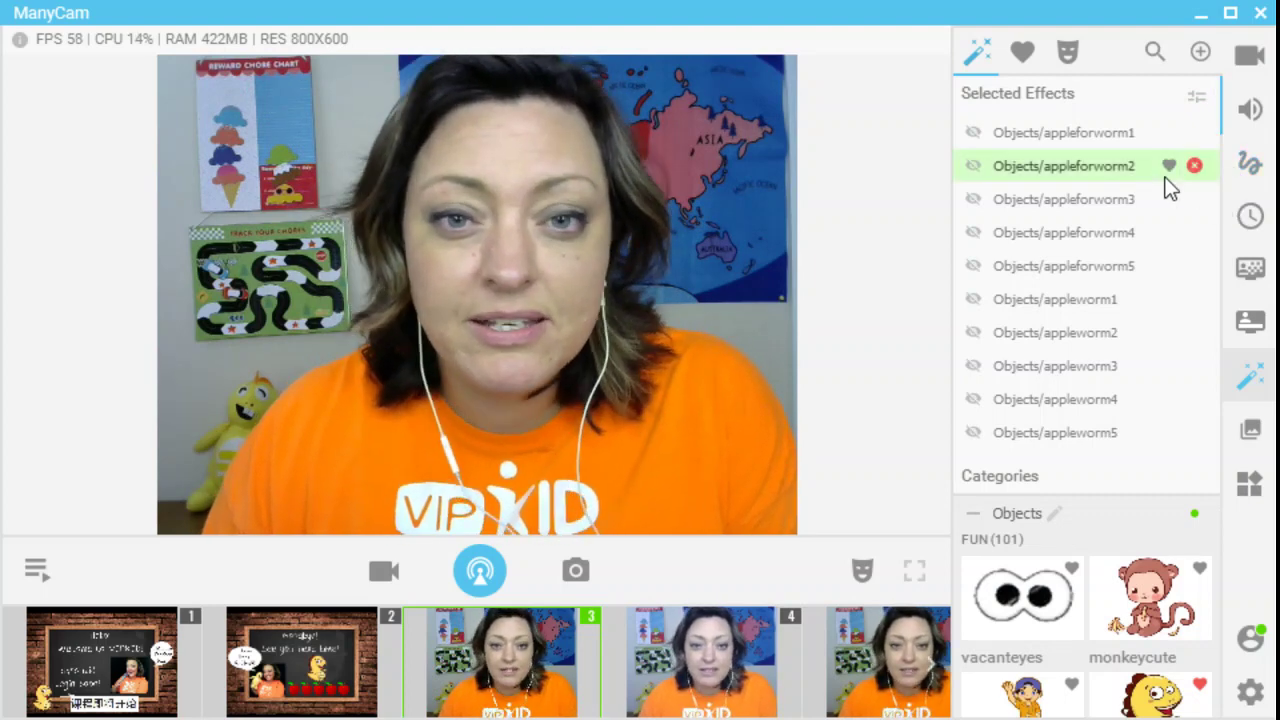
pyautogui.click(960, 424)
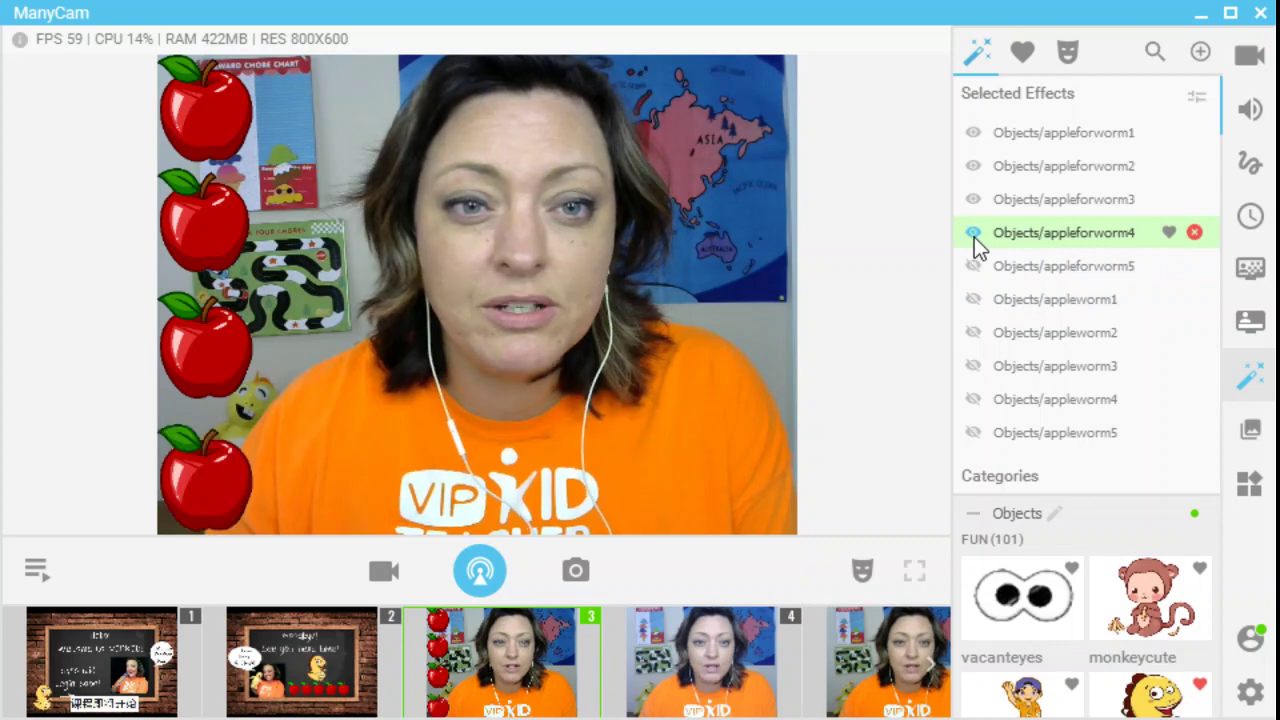
# Show the last apple, appleforworm5, and the worms appleworm1 to appleworm5 on the camera view.
pyautogui.click(973, 300)
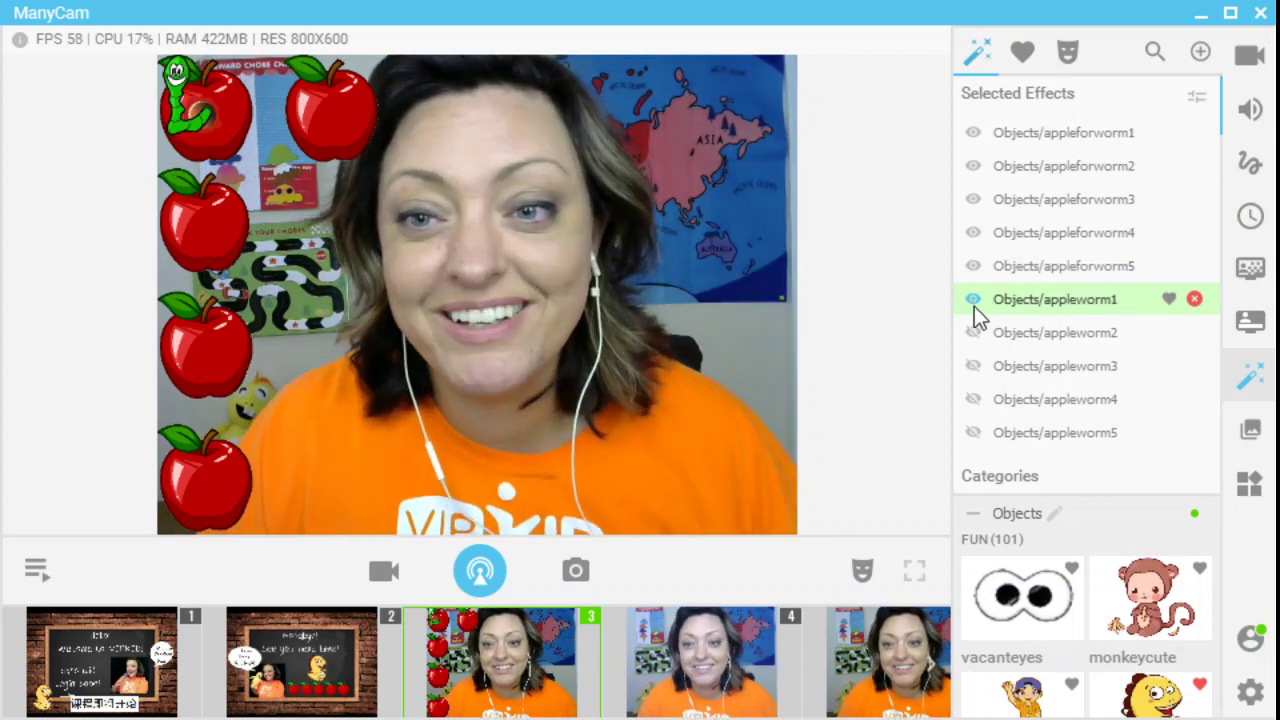
pyautogui.click(973, 332)
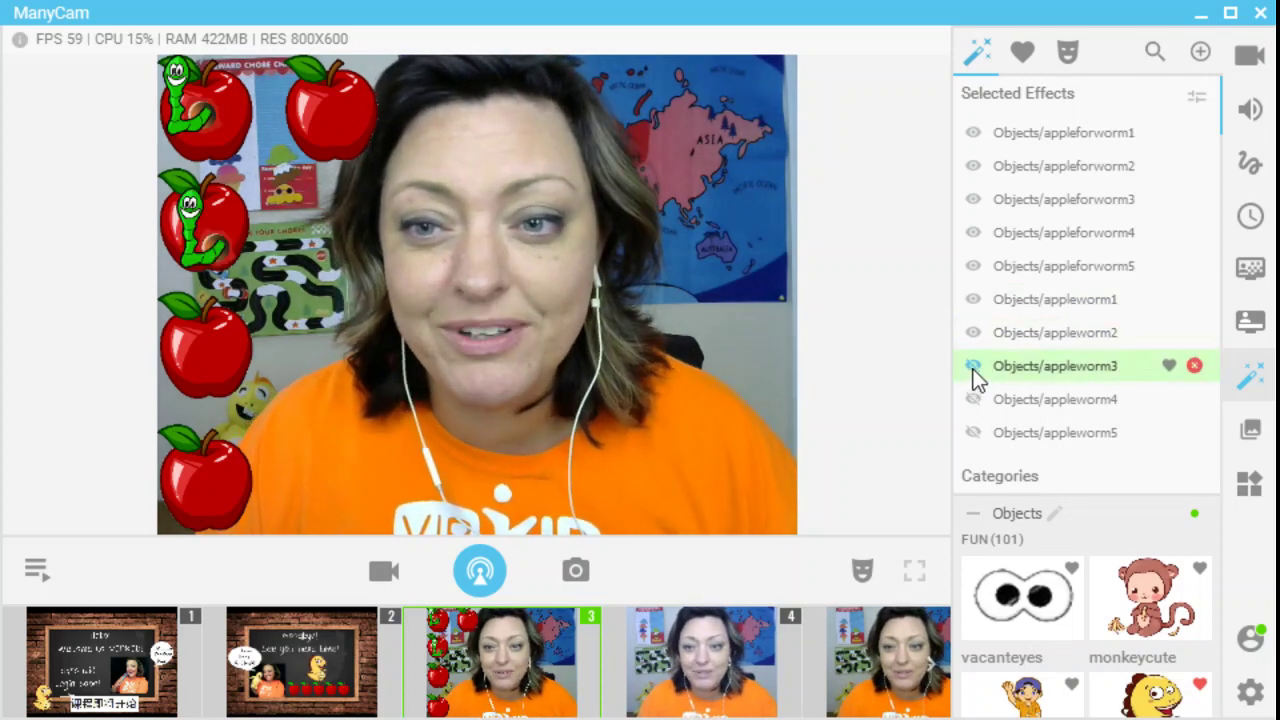
pyautogui.click(973, 366)
pyautogui.click(973, 399)
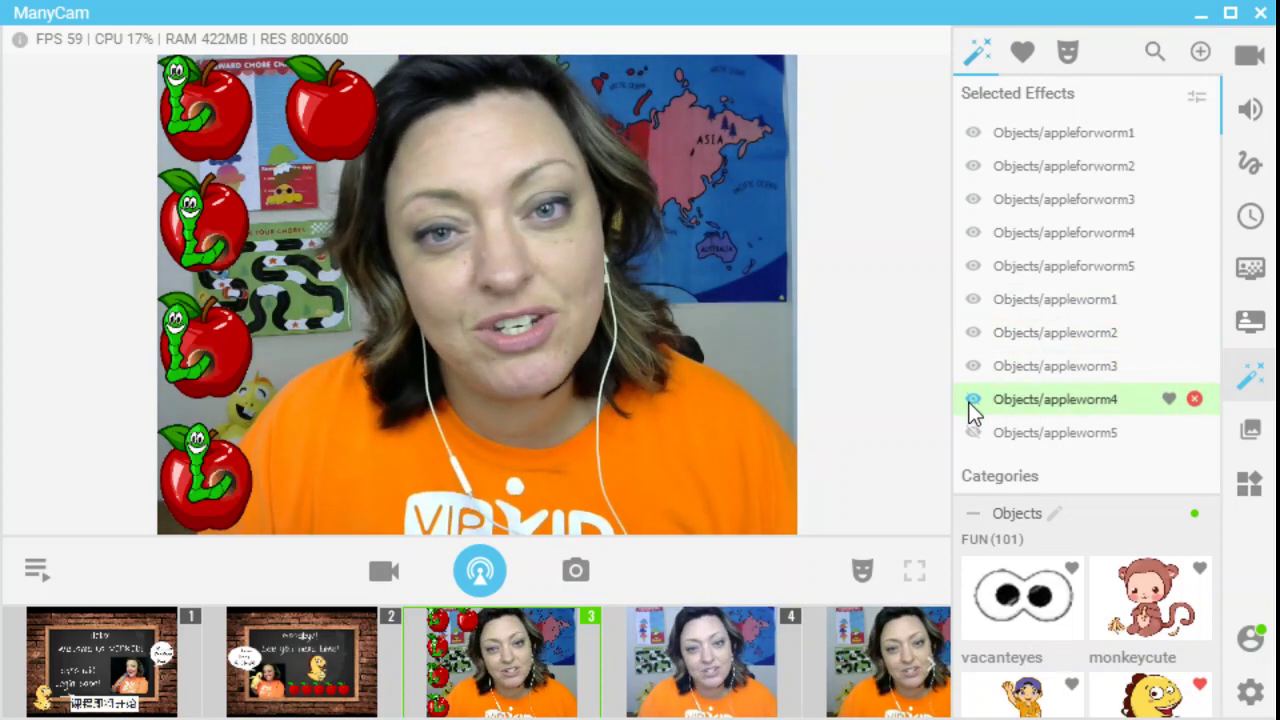
pyautogui.click(973, 432)
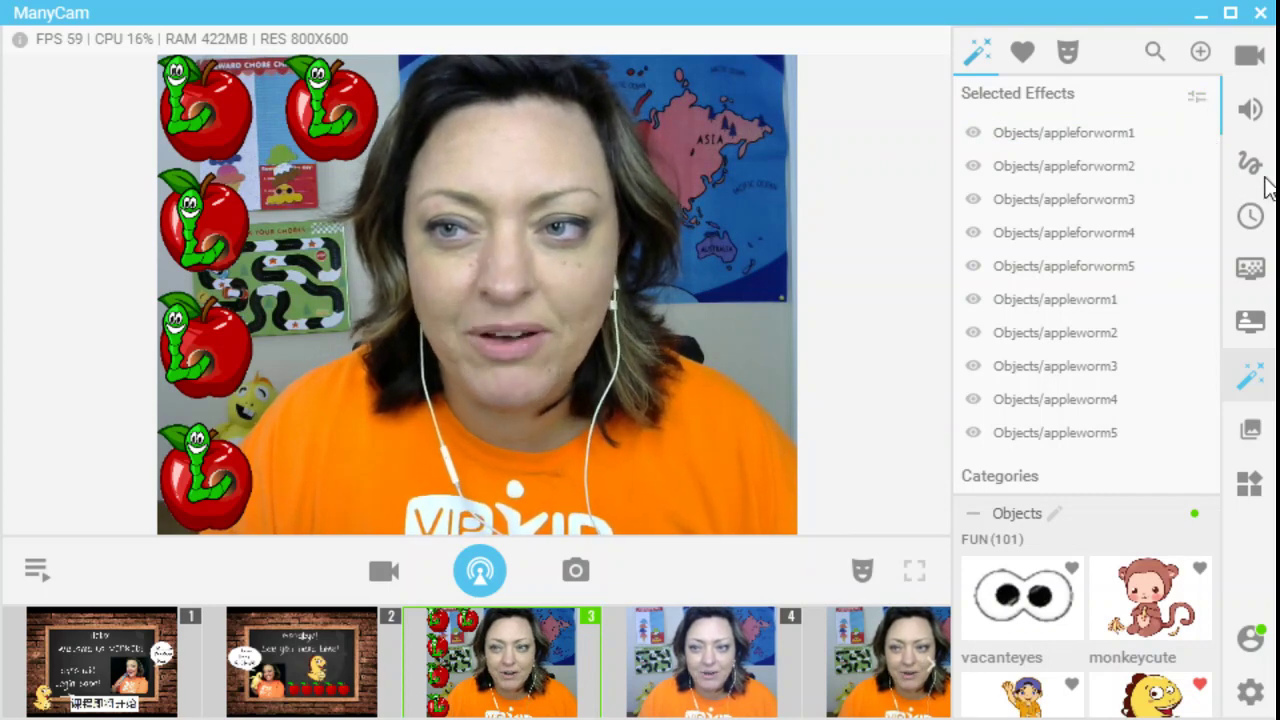
# Hide the apple effects, transition to preset 4 and turn on all ten potato-head parts, from vacanteyes to rightear.
pyautogui.moveTo(726, 642)
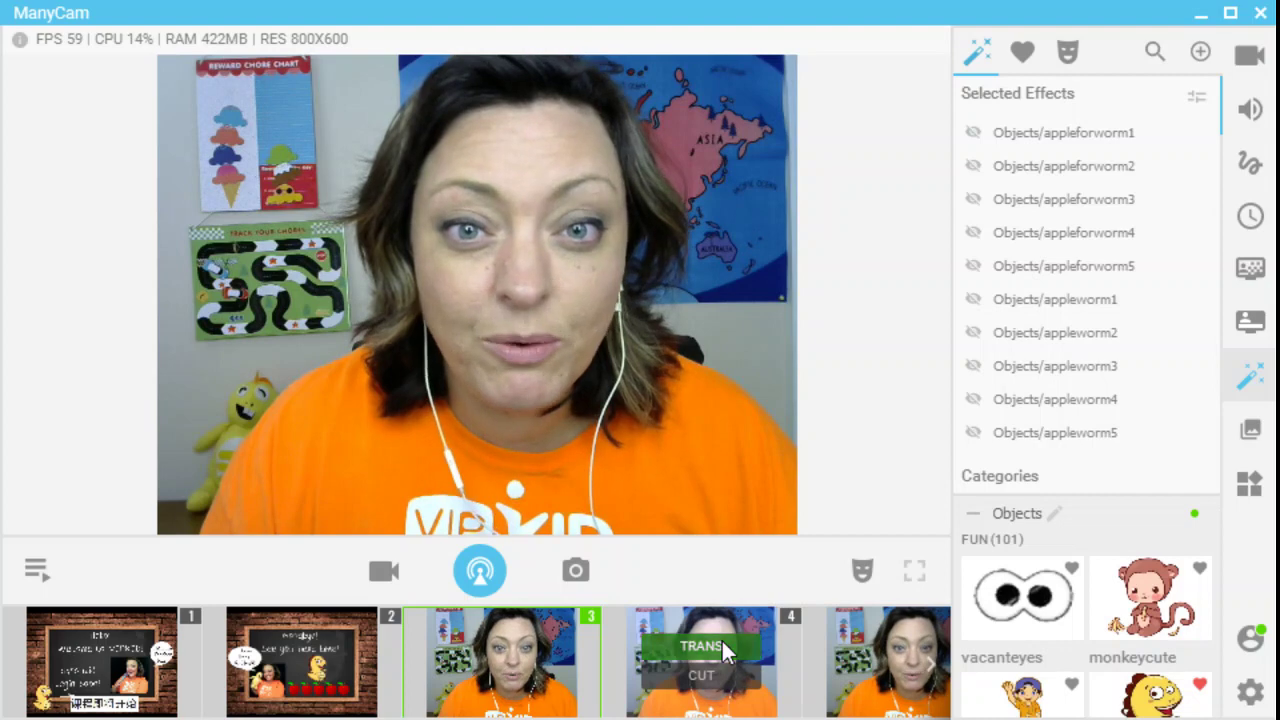
pyautogui.click(722, 641)
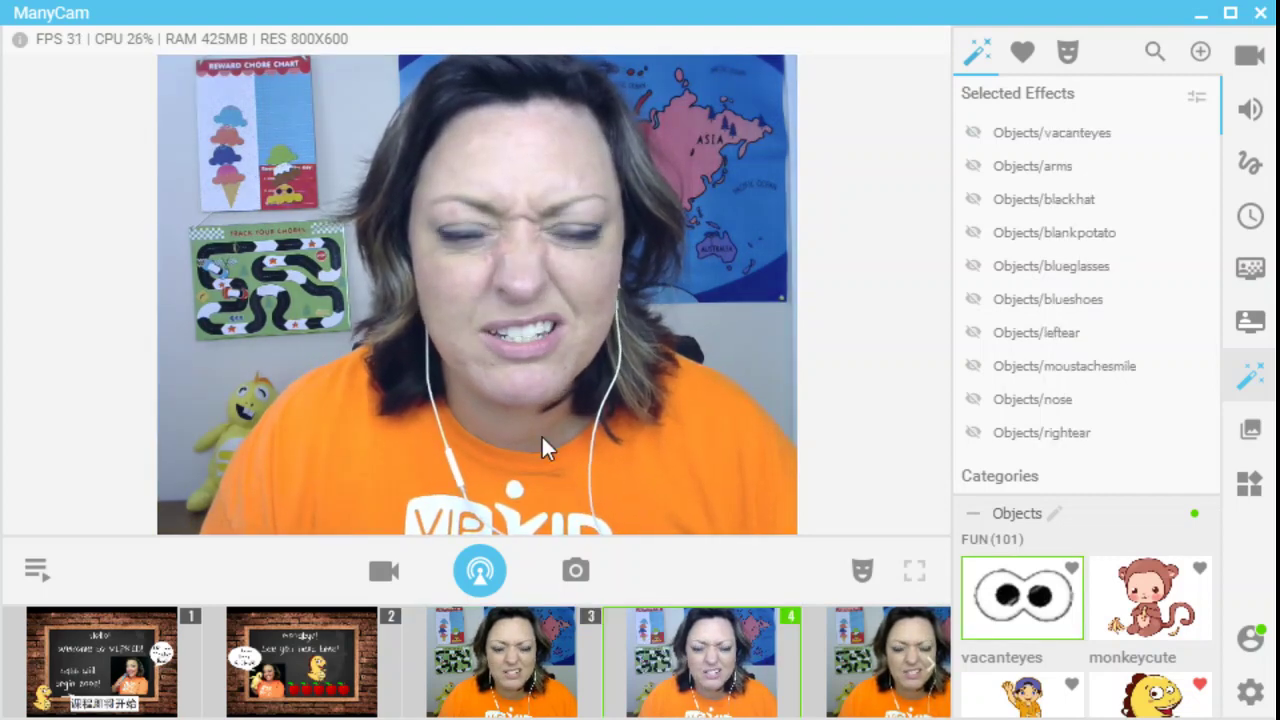
pyautogui.moveTo(988, 125)
pyautogui.moveTo(1042, 423)
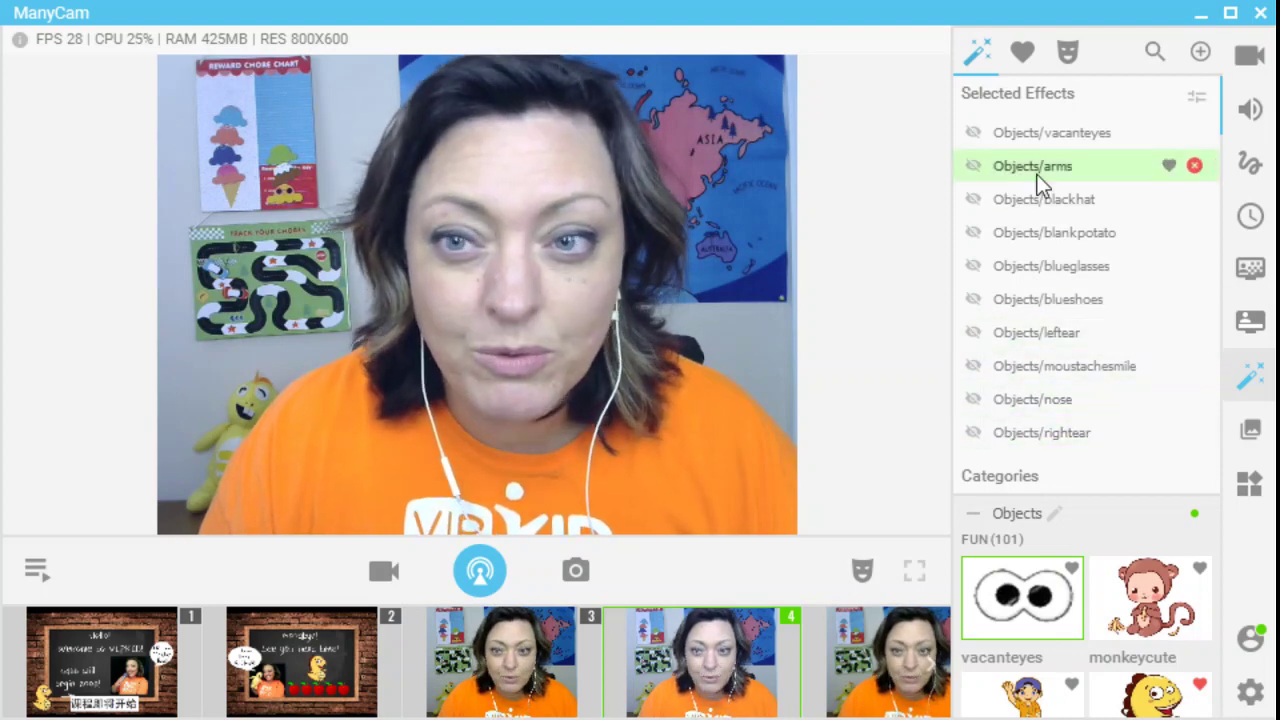
pyautogui.click(973, 233)
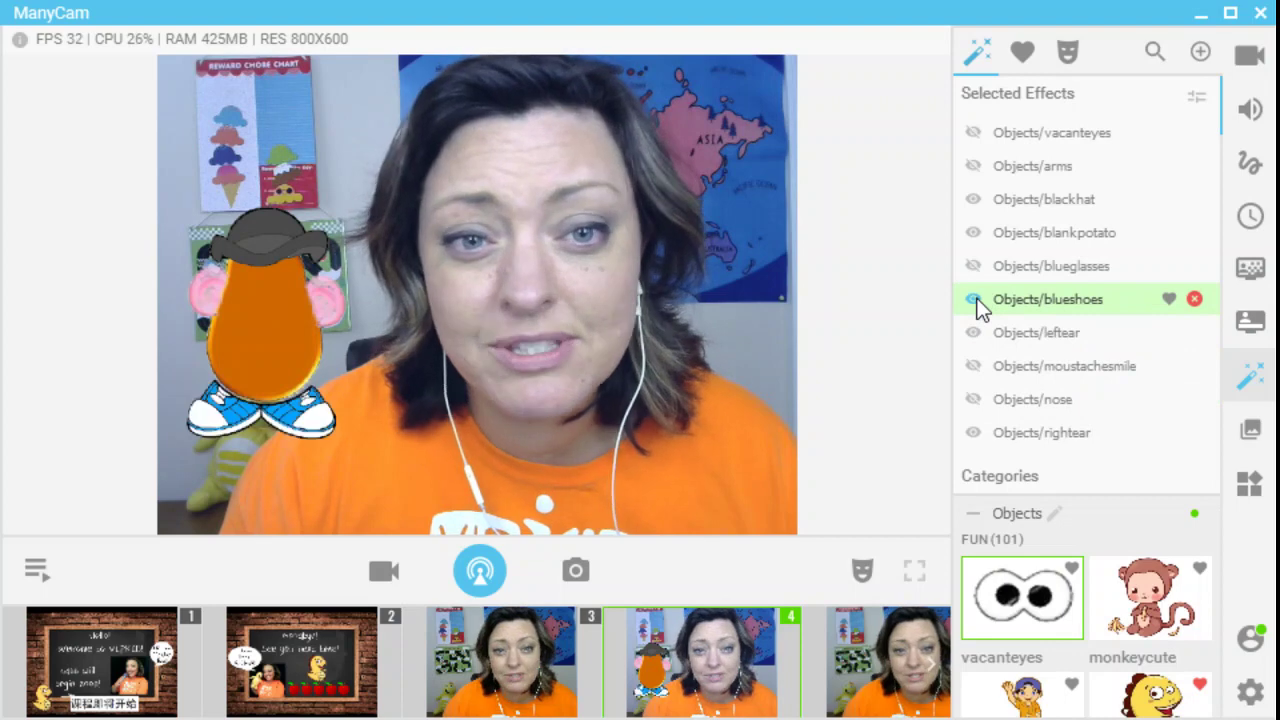
pyautogui.click(972, 166)
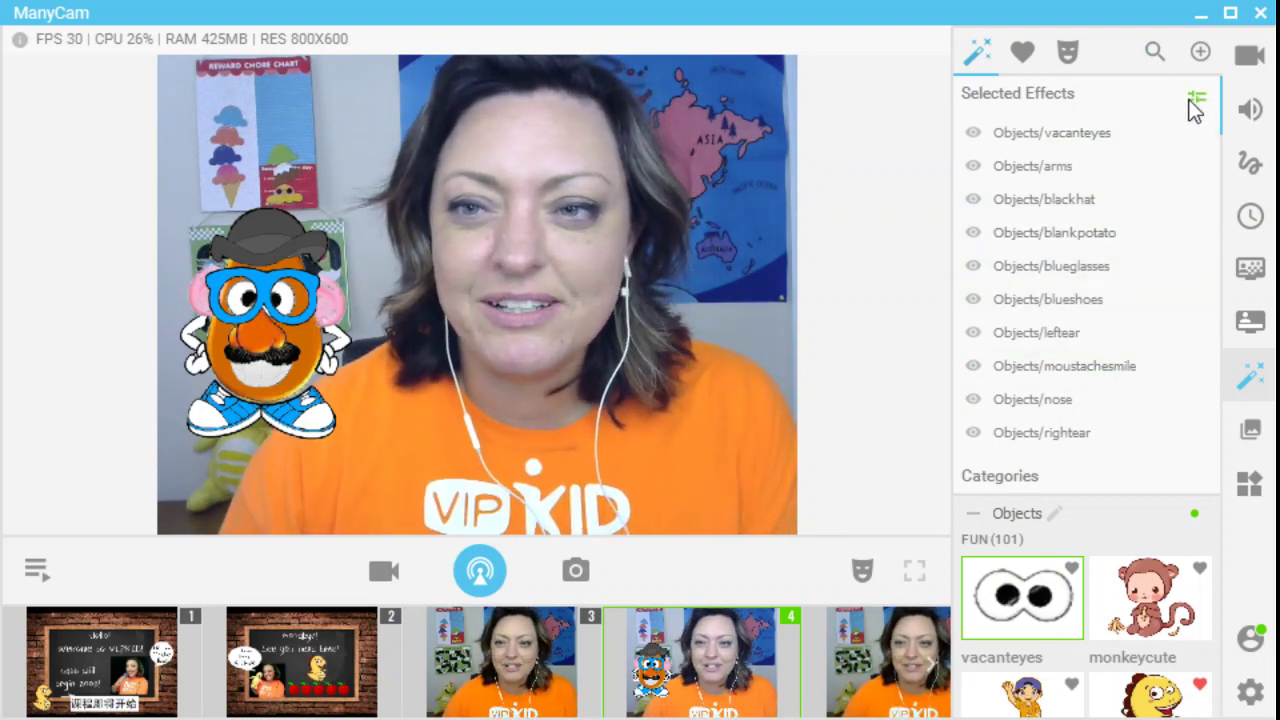
# Hide the potato-head parts, transition to preset 5 and turn on the ten road pieces, from Road1 to Road10.
pyautogui.click(1258, 178)
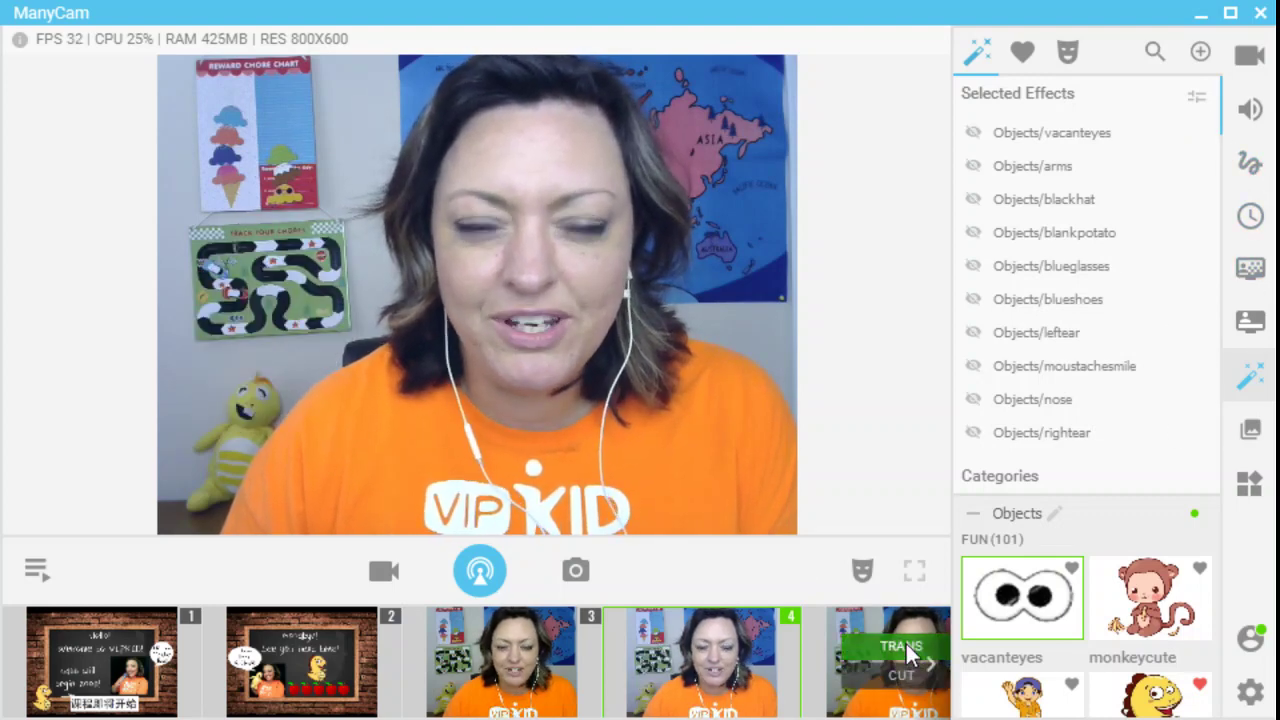
pyautogui.click(905, 641)
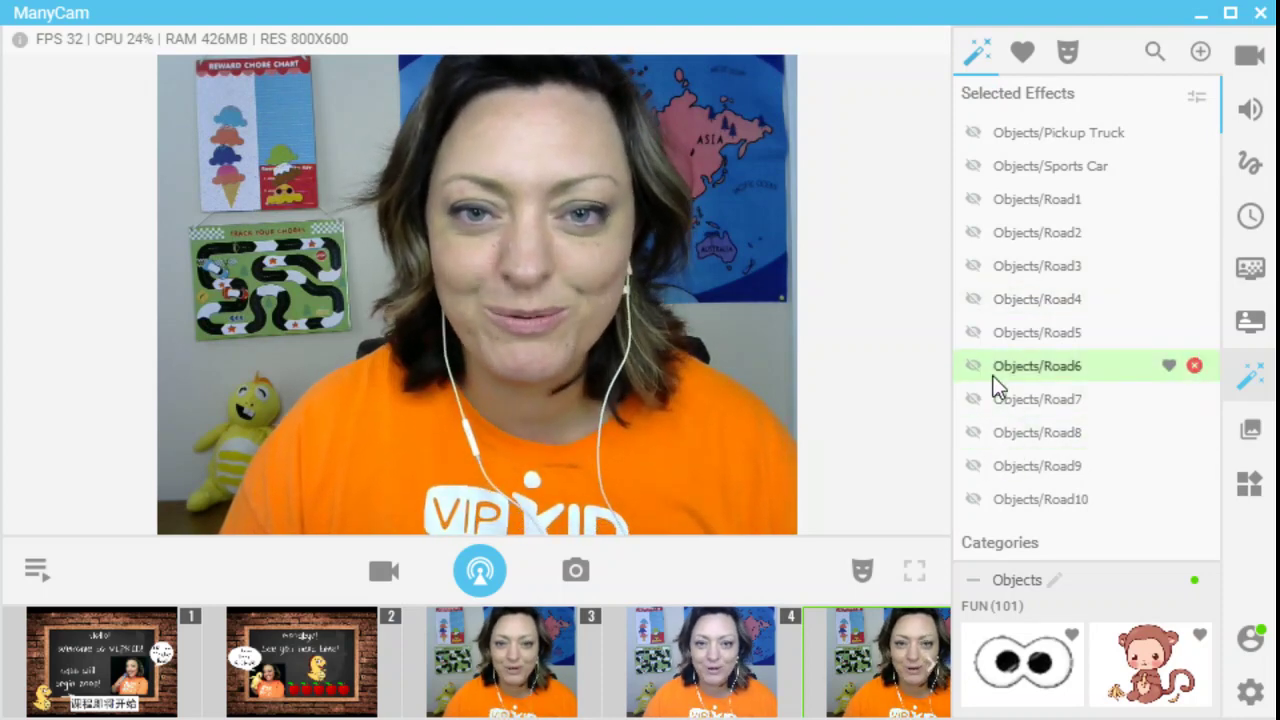
pyautogui.click(973, 199)
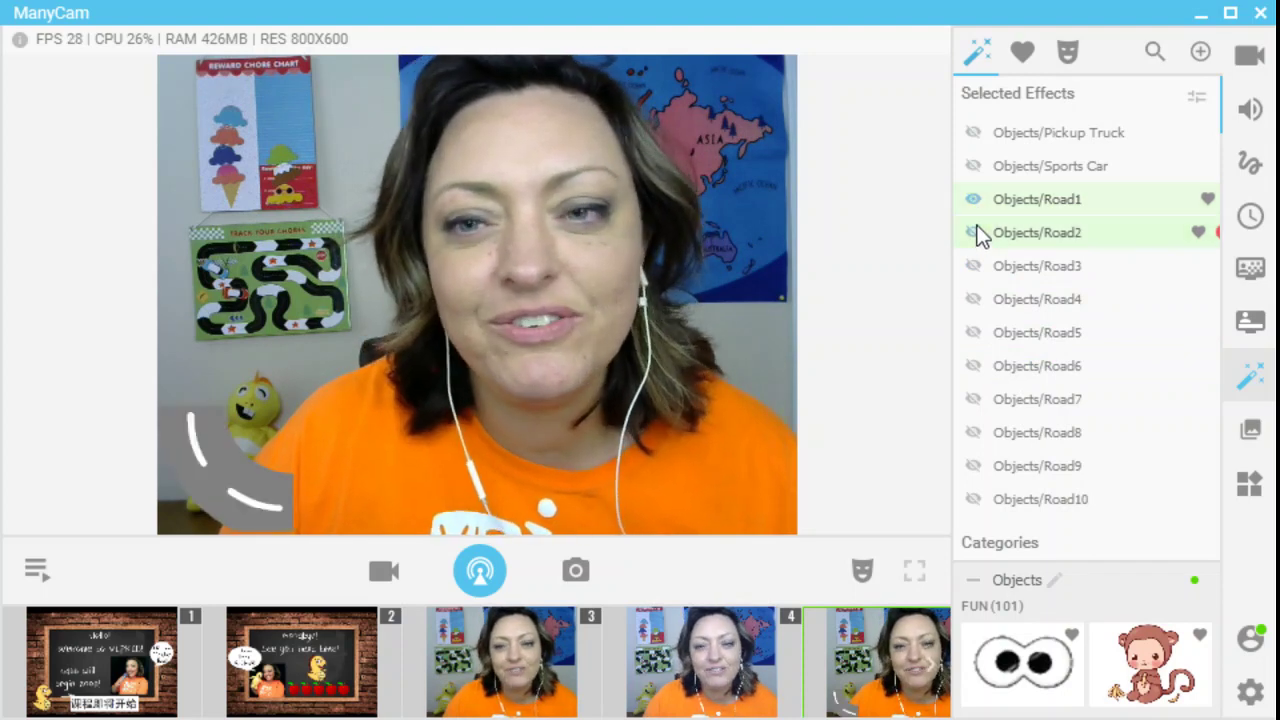
pyautogui.click(973, 232)
pyautogui.click(973, 265)
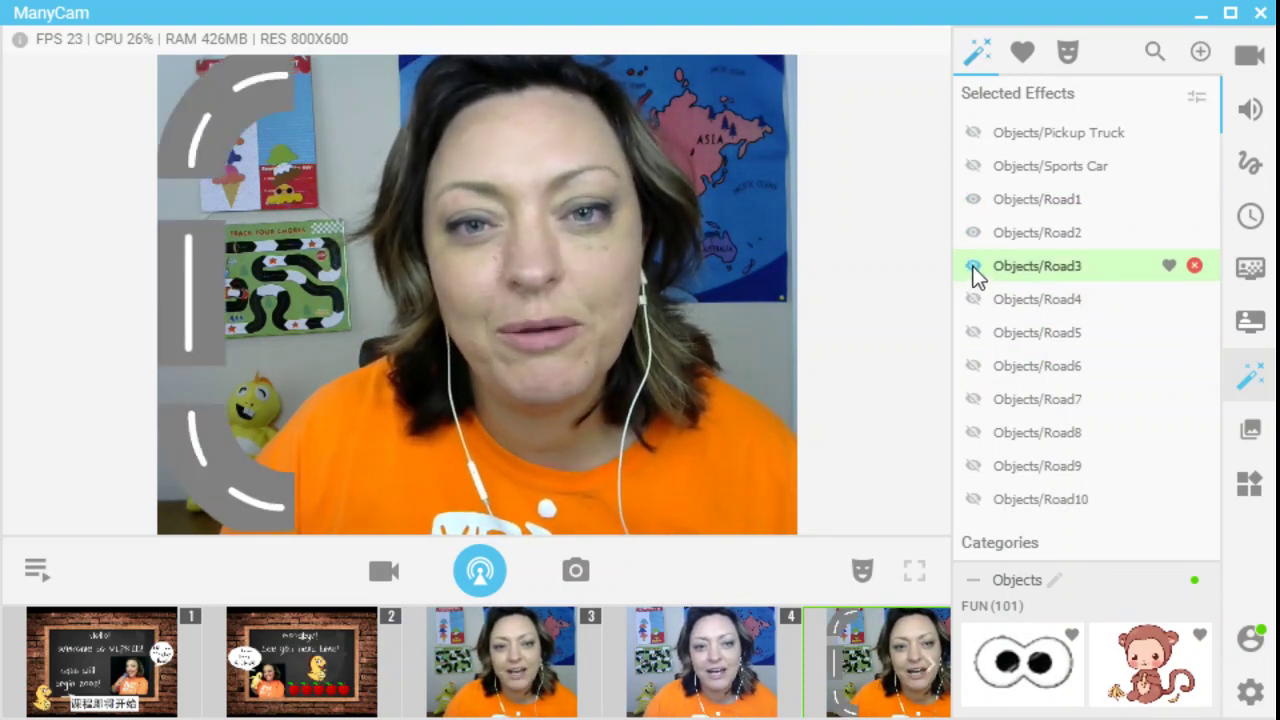
pyautogui.click(975, 366)
pyautogui.click(975, 399)
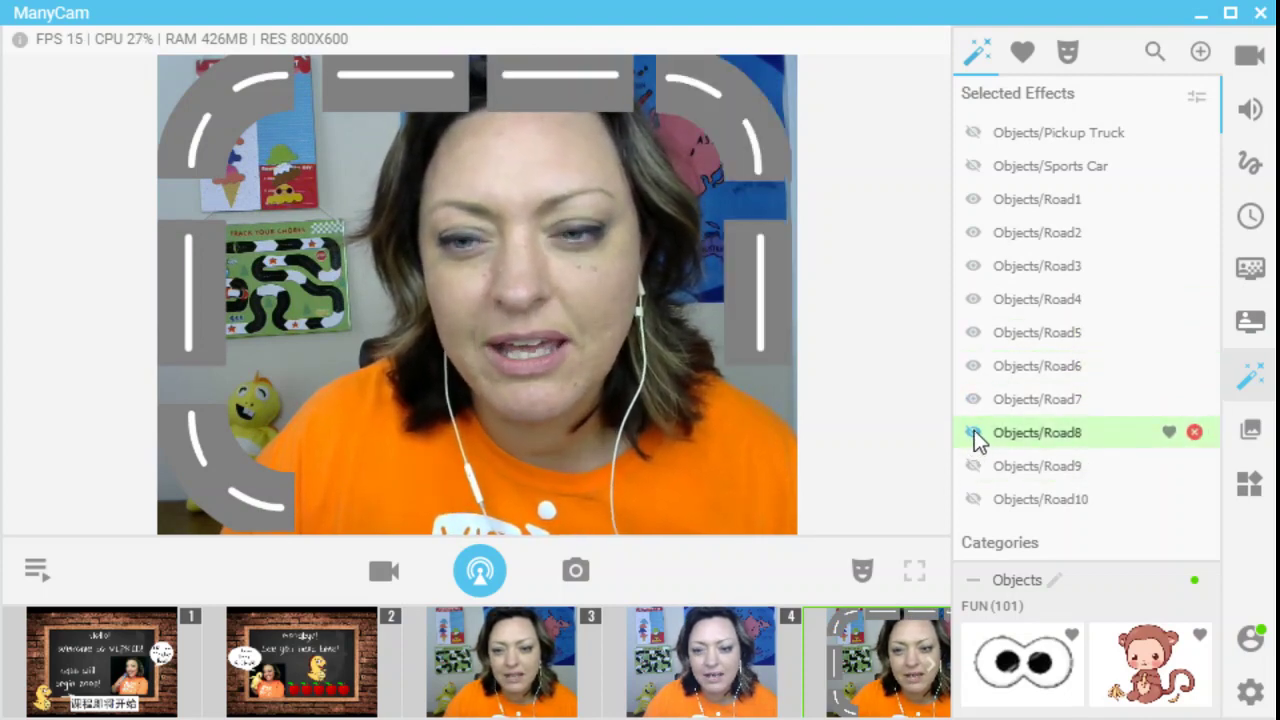
pyautogui.click(975, 433)
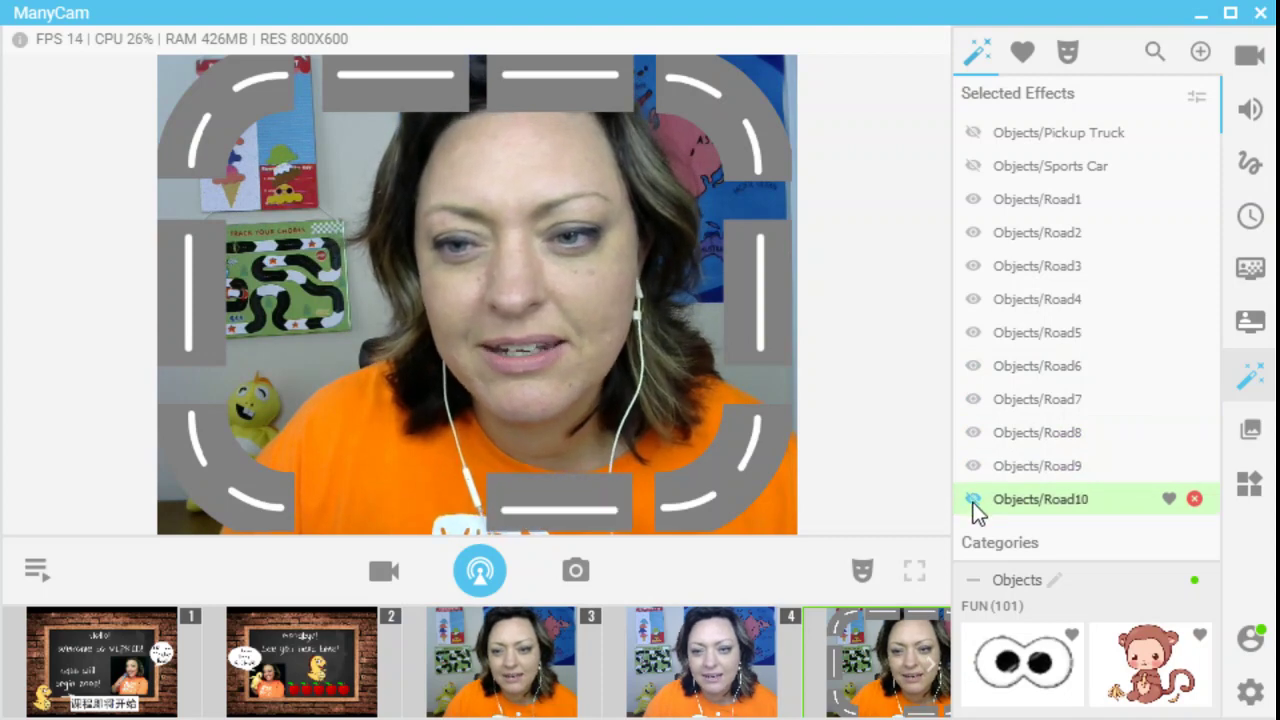
pyautogui.click(973, 500)
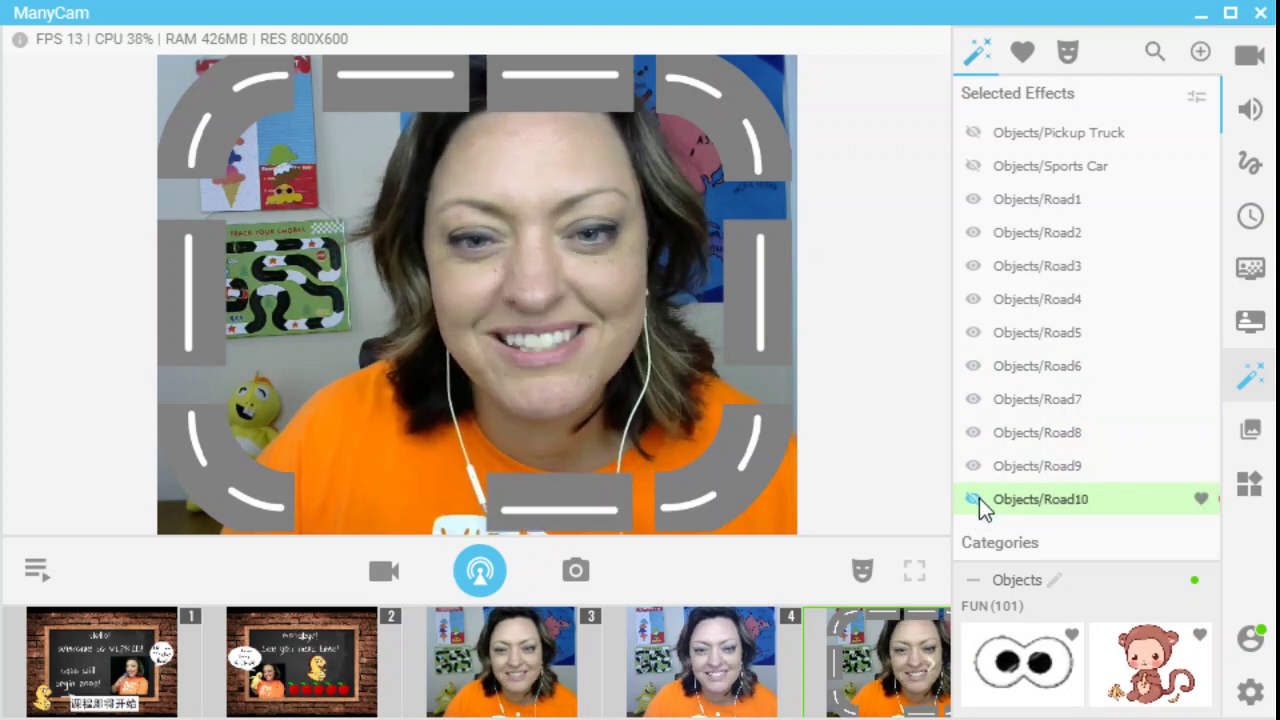
pyautogui.click(971, 500)
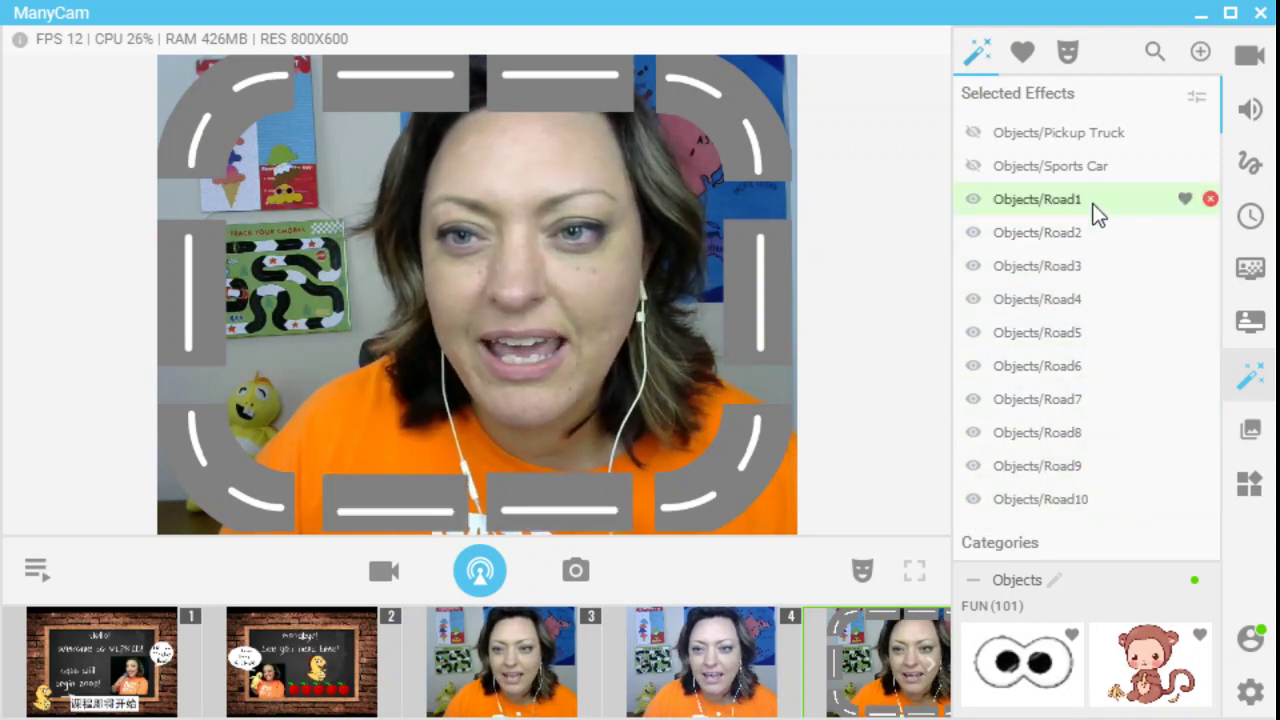
# Turn on the Sports Car and Pickup Truck effects over the road frame.
pyautogui.click(974, 167)
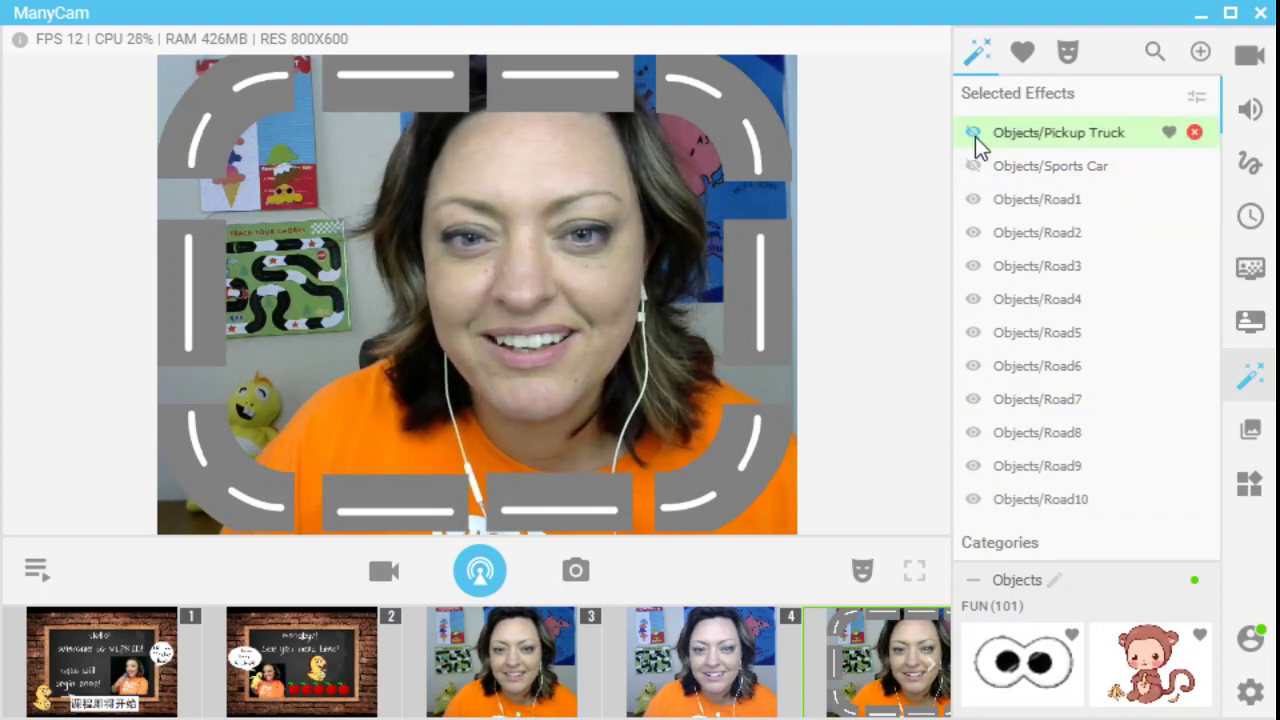
pyautogui.click(974, 134)
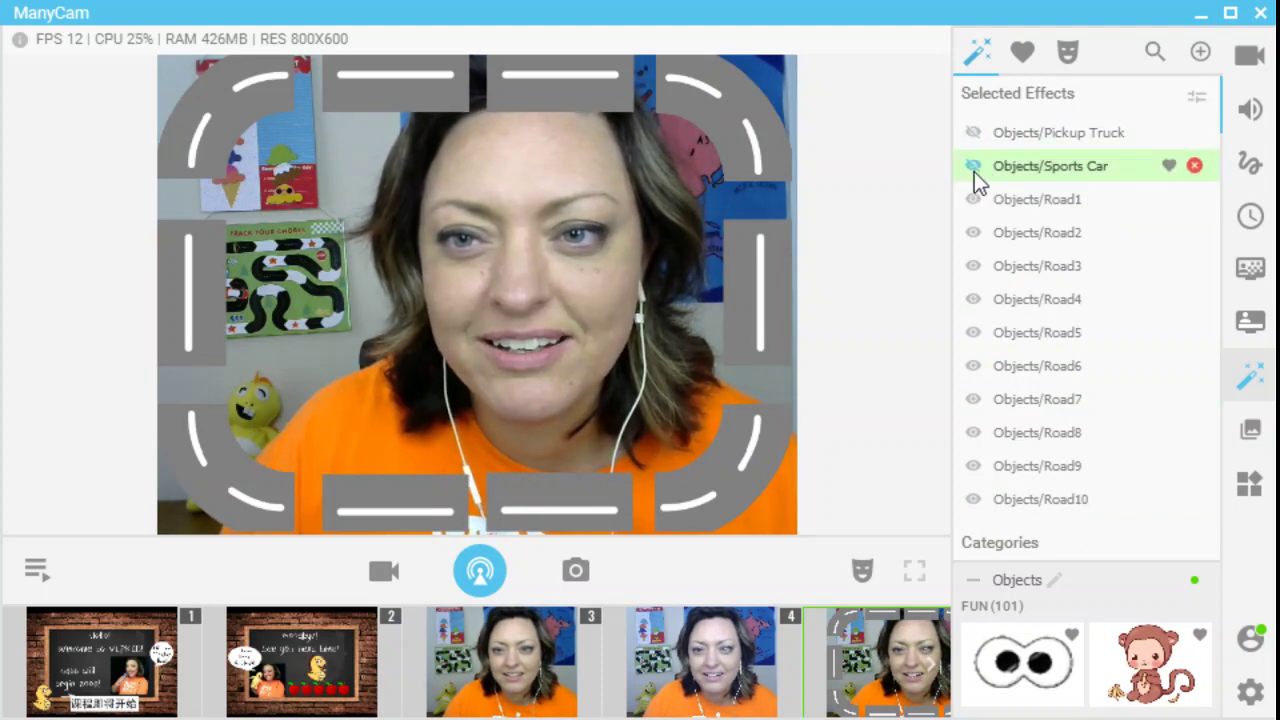
pyautogui.click(974, 167)
pyautogui.click(975, 134)
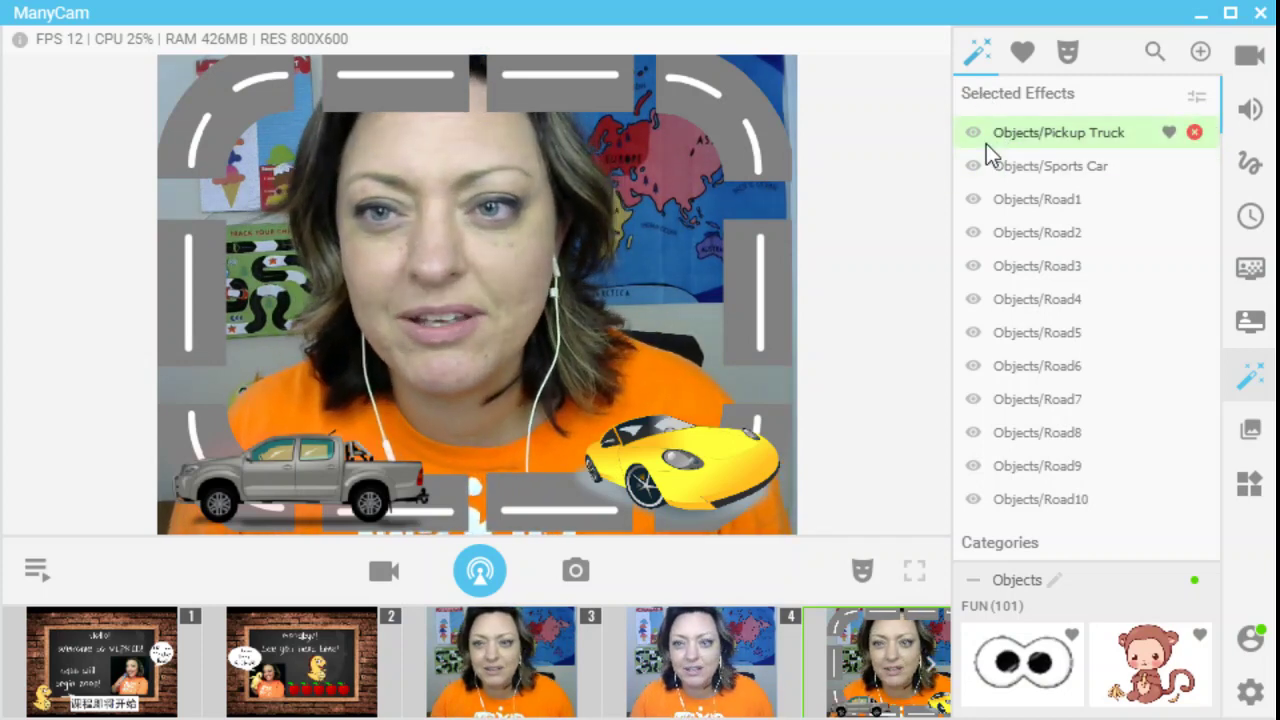
# Hide the Pickup Truck and move the Sports Car along the road from its lower right corner to its left side.
pyautogui.click(975, 136)
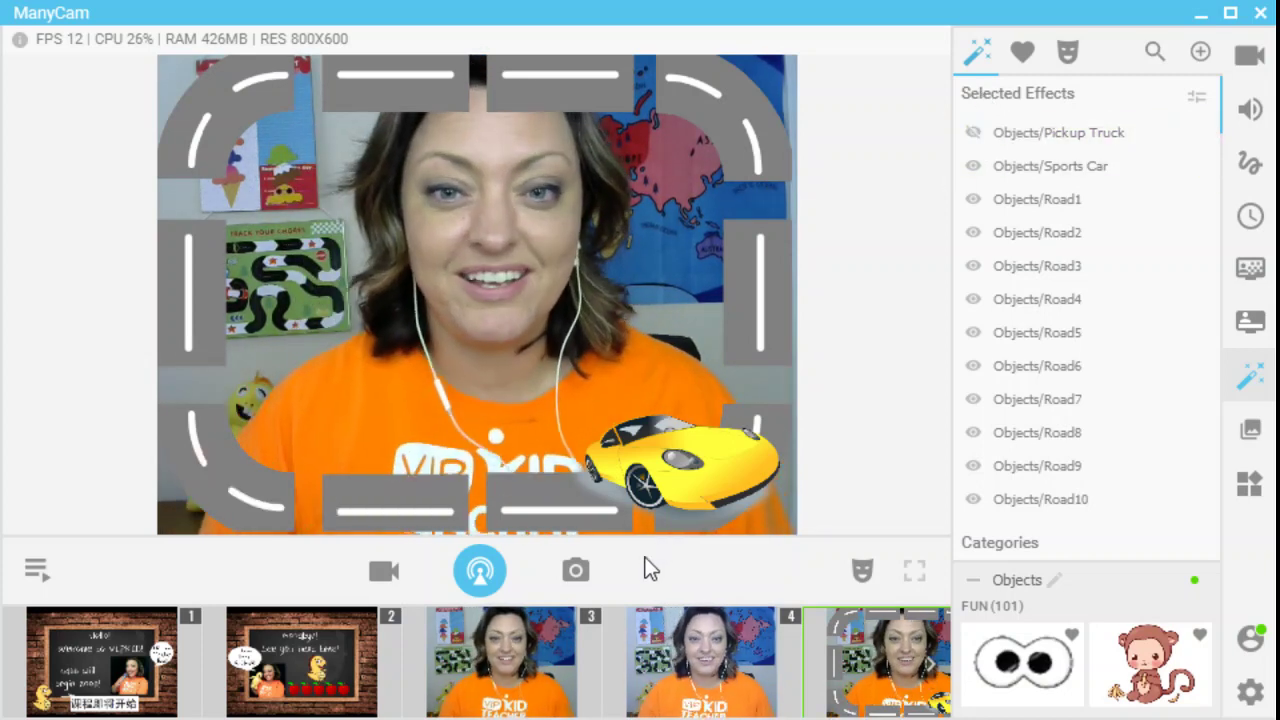
pyautogui.moveTo(677, 473); pyautogui.dragTo(542, 469)
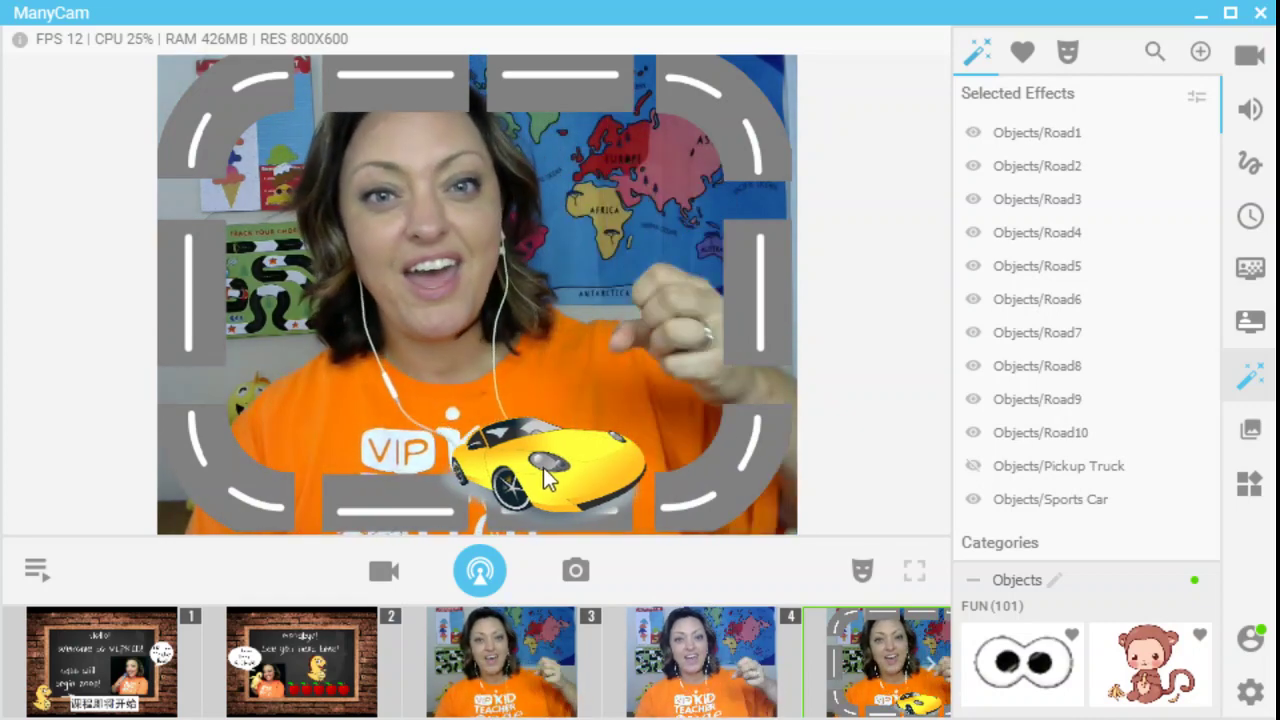
pyautogui.moveTo(543, 467); pyautogui.dragTo(180, 390)
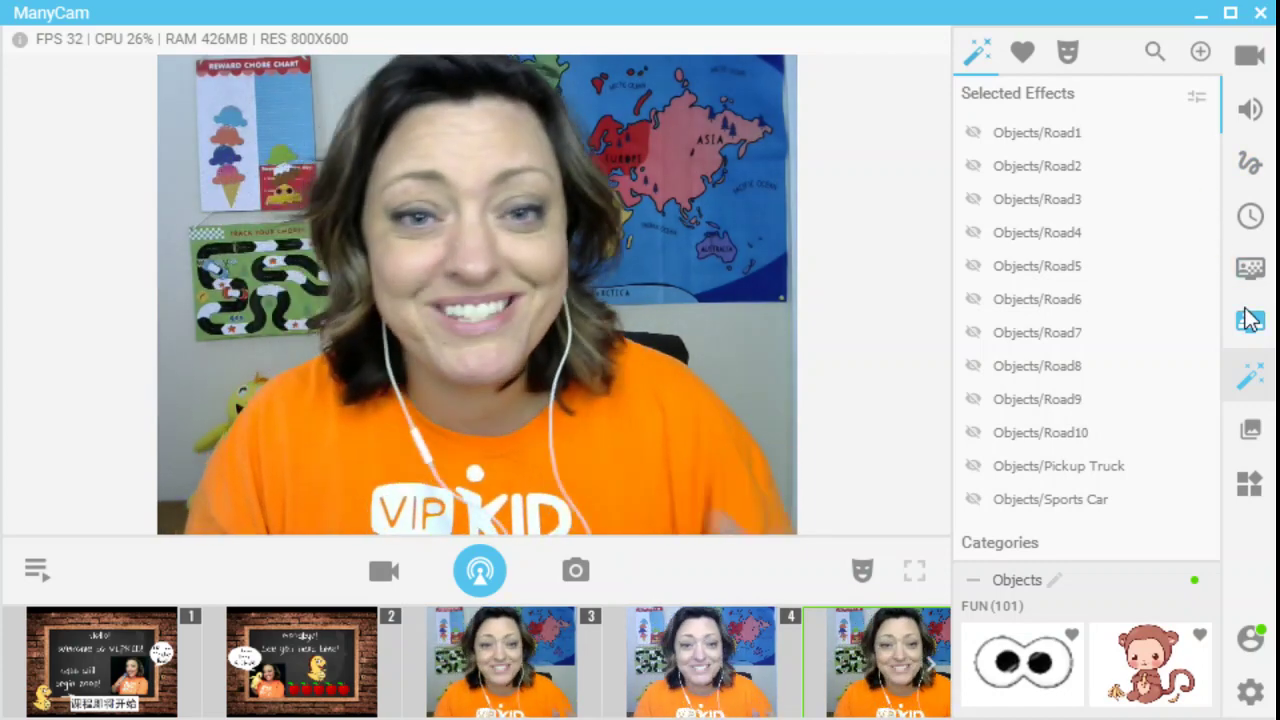
# Transition to the preset after preset 5 and turn on Banana, Banana 2, Banana 3 and the Monkey mask.
pyautogui.click(932, 664)
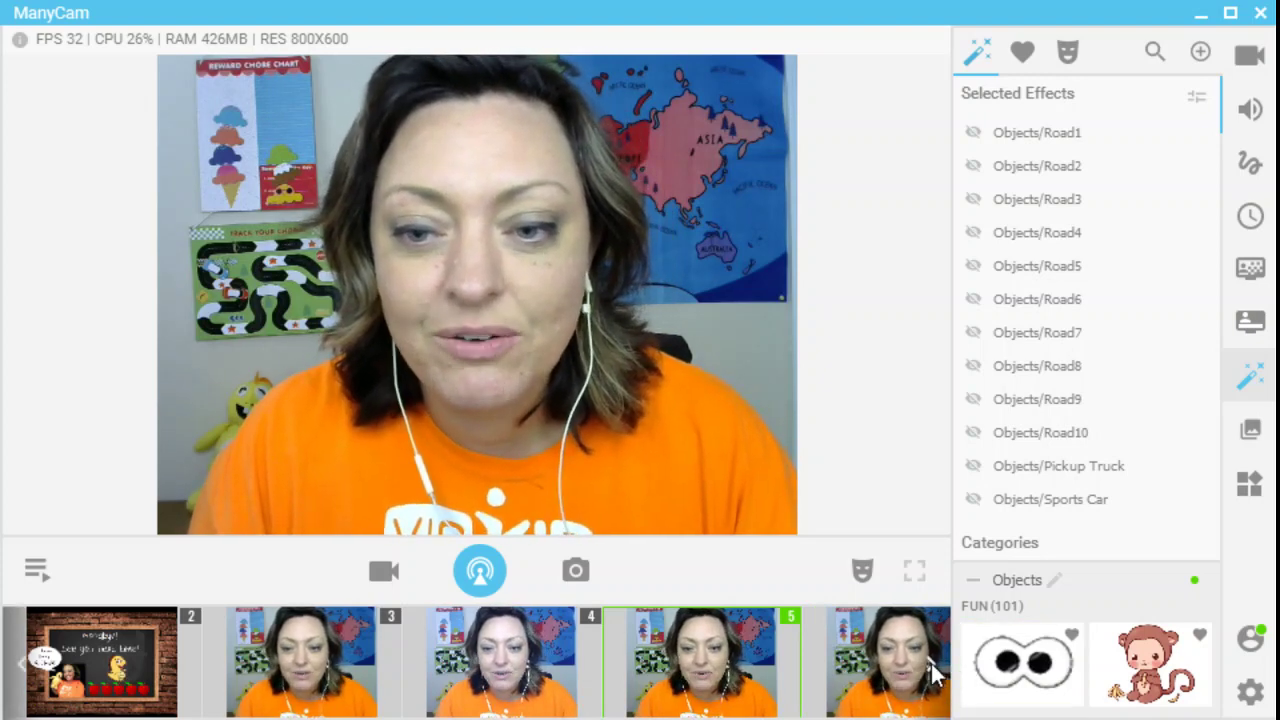
pyautogui.click(893, 645)
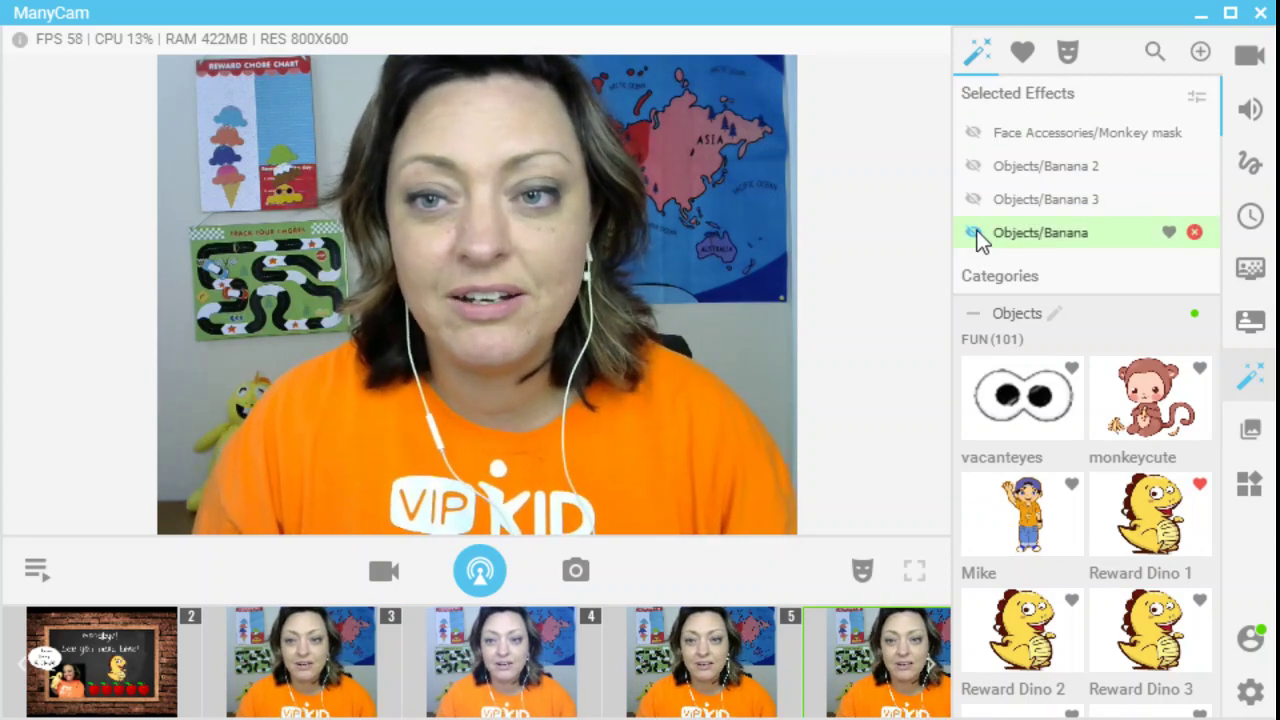
pyautogui.click(975, 233)
pyautogui.click(975, 167)
pyautogui.click(975, 200)
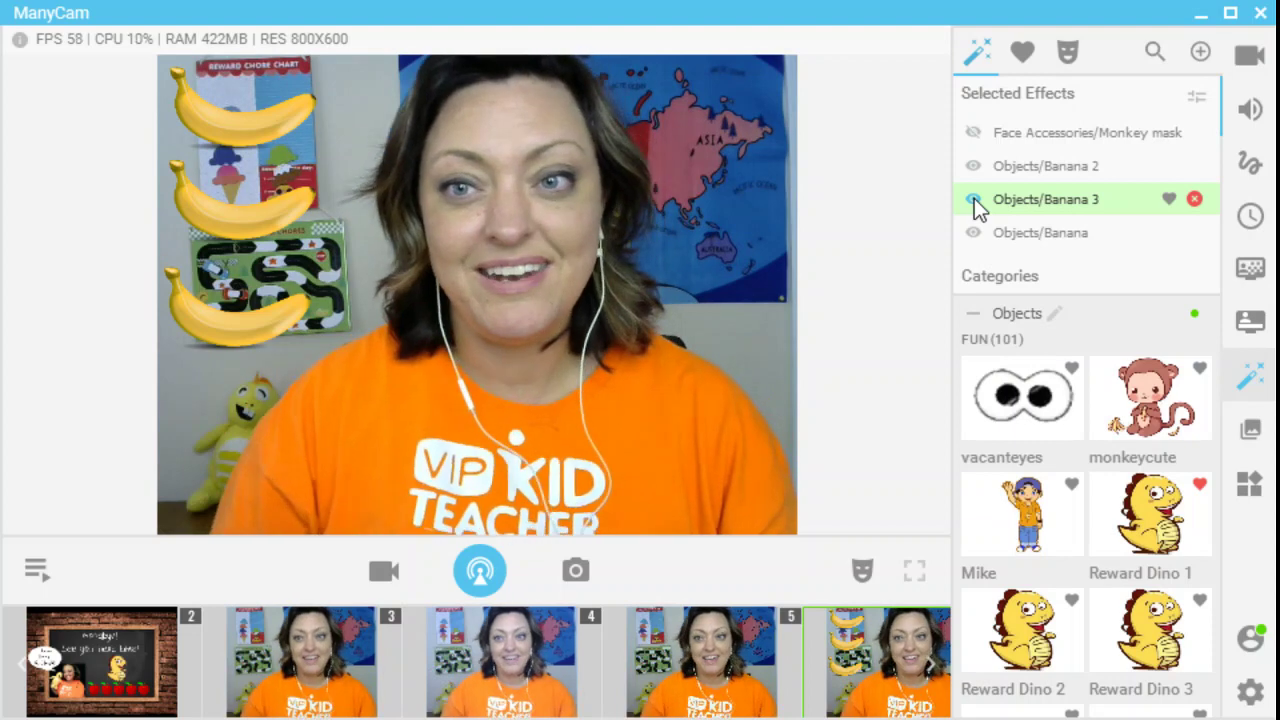
pyautogui.click(974, 134)
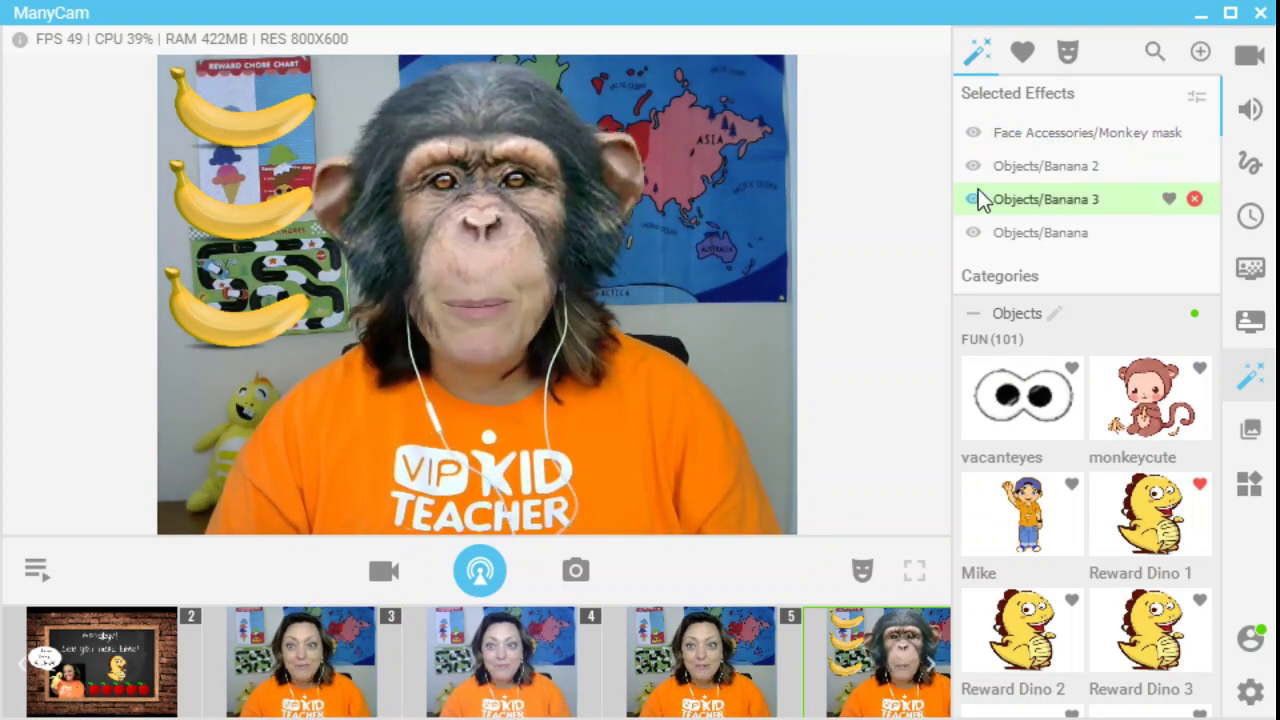
# Hide Banana, Banana 2 and Banana 3 one at a time, followed by the Monkey mask.
pyautogui.click(973, 232)
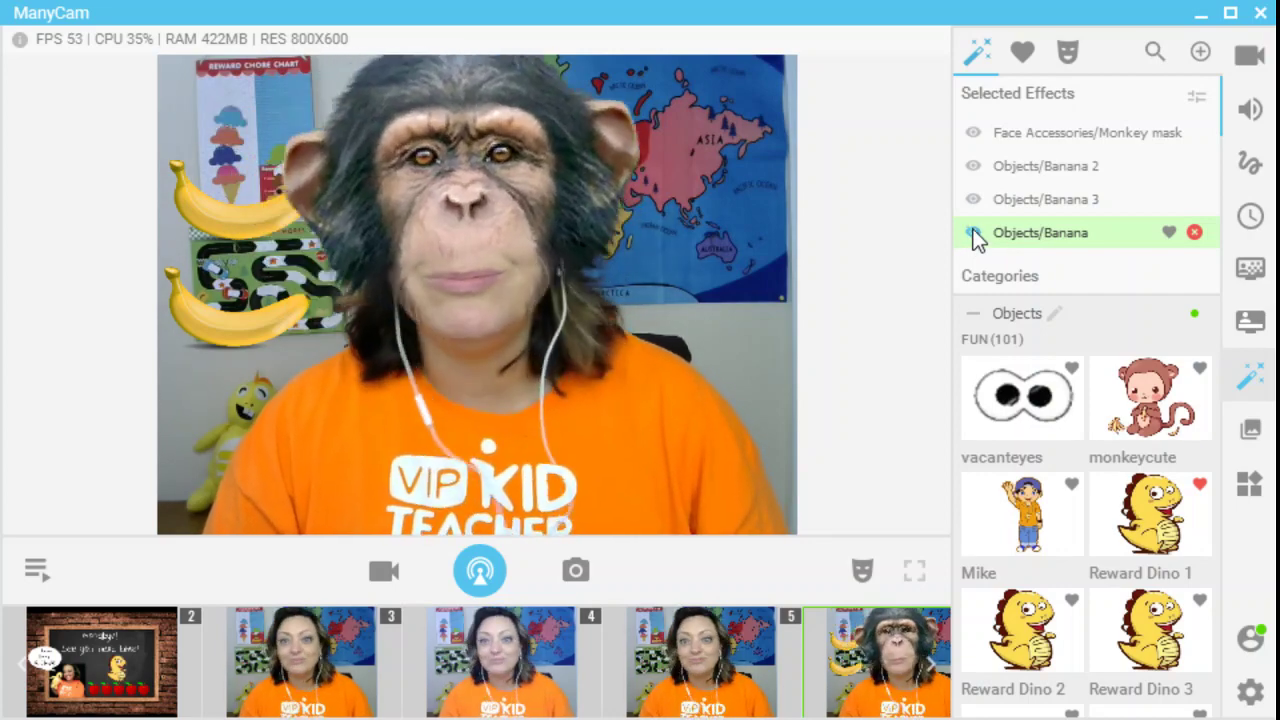
pyautogui.click(973, 166)
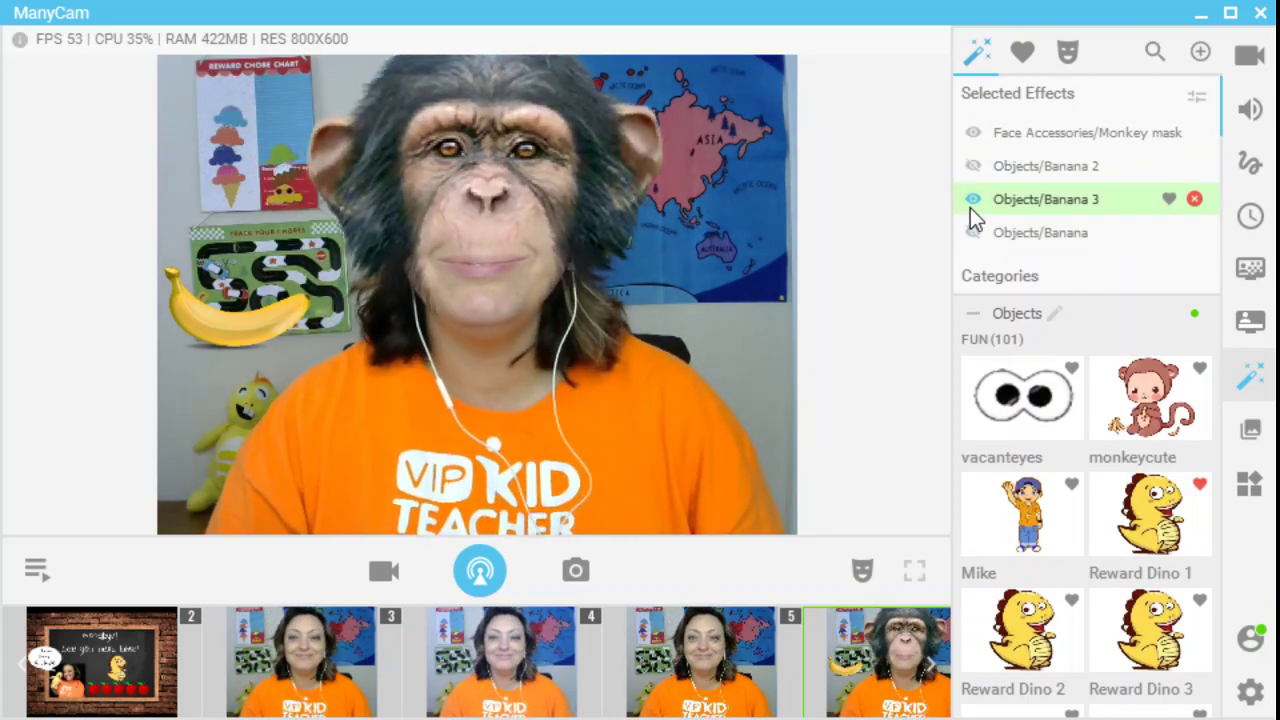
pyautogui.click(973, 199)
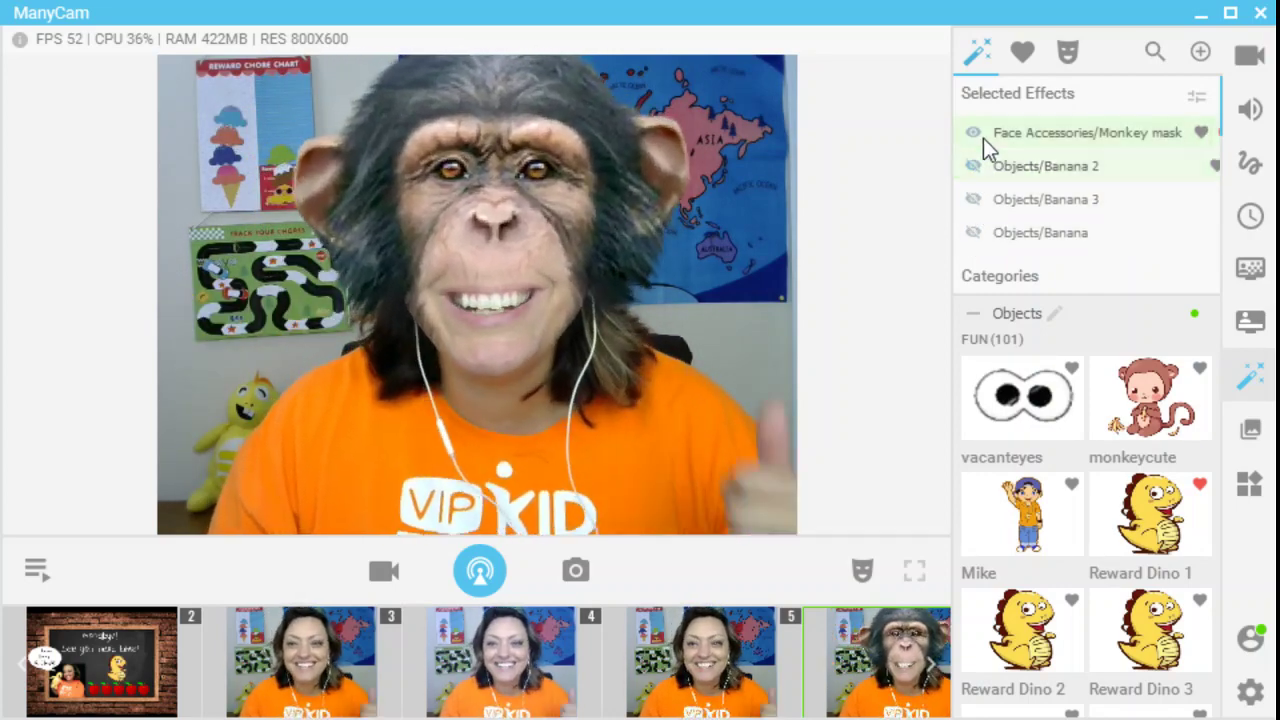
pyautogui.click(974, 138)
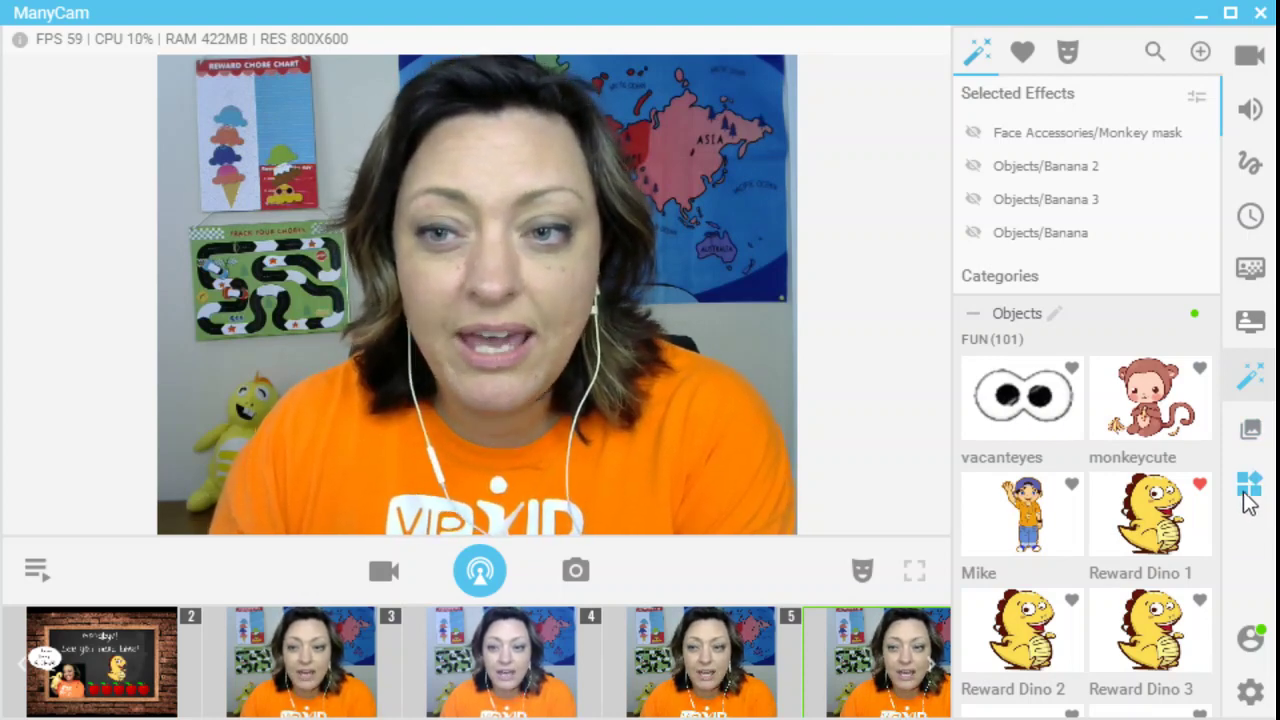
# Show the favorite effect Reward Dino 1 on the camera view, hide it again and return to the effect categories.
pyautogui.click(976, 314)
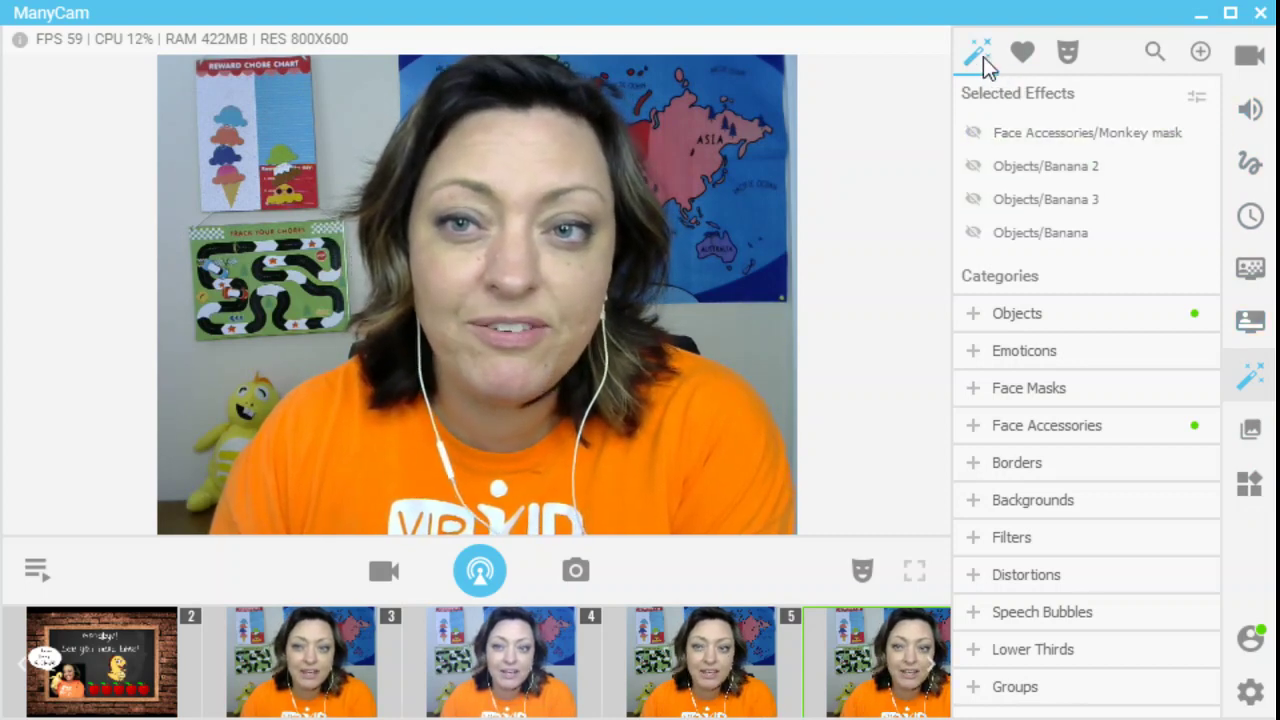
pyautogui.click(1023, 58)
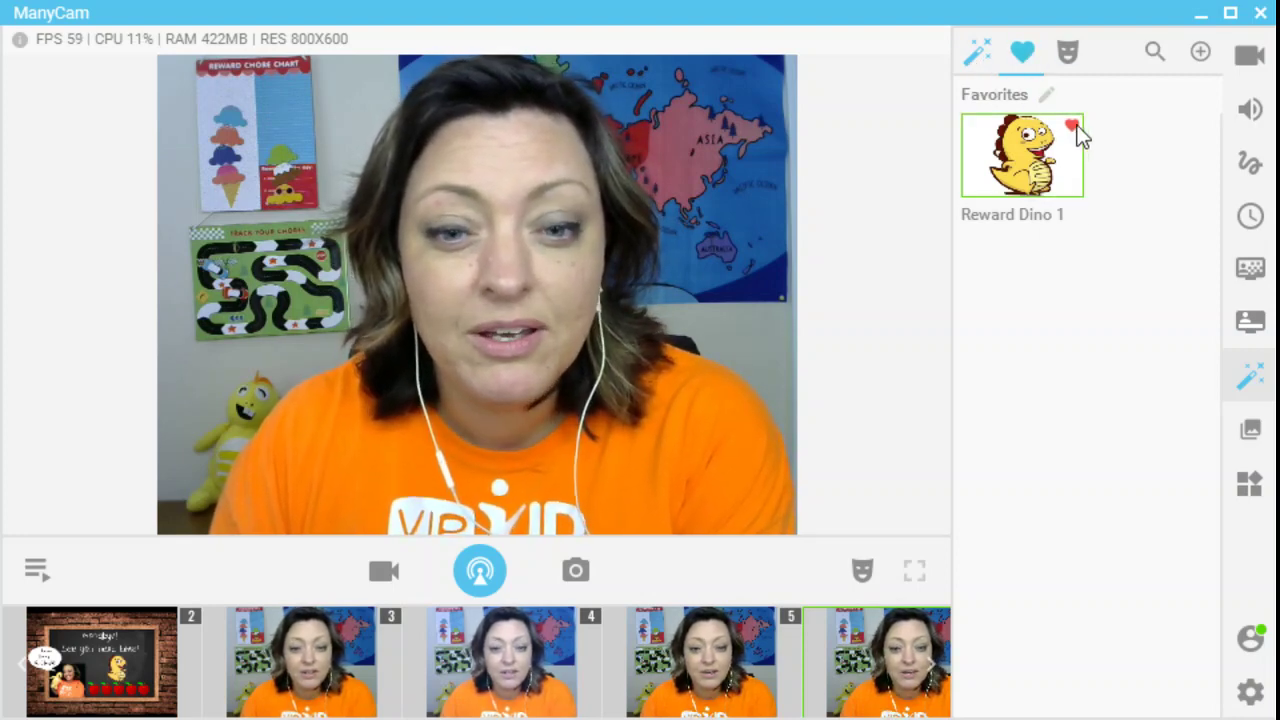
pyautogui.click(1050, 180)
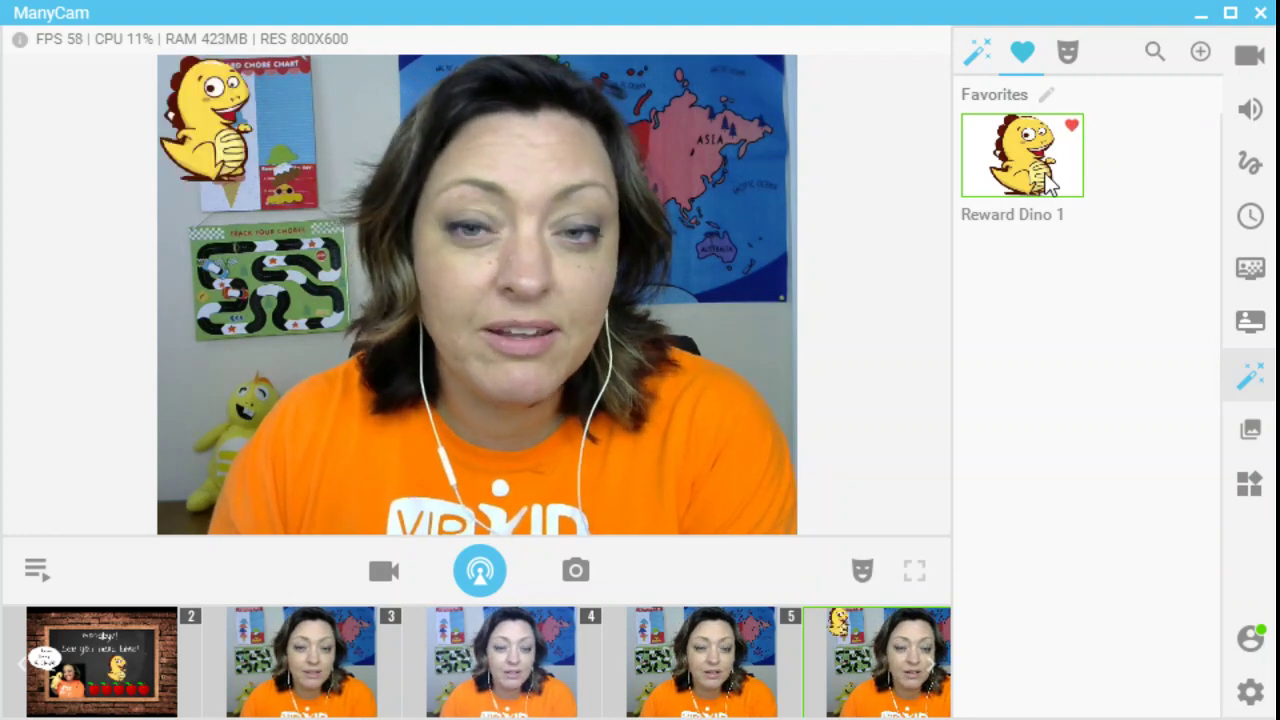
pyautogui.click(1050, 172)
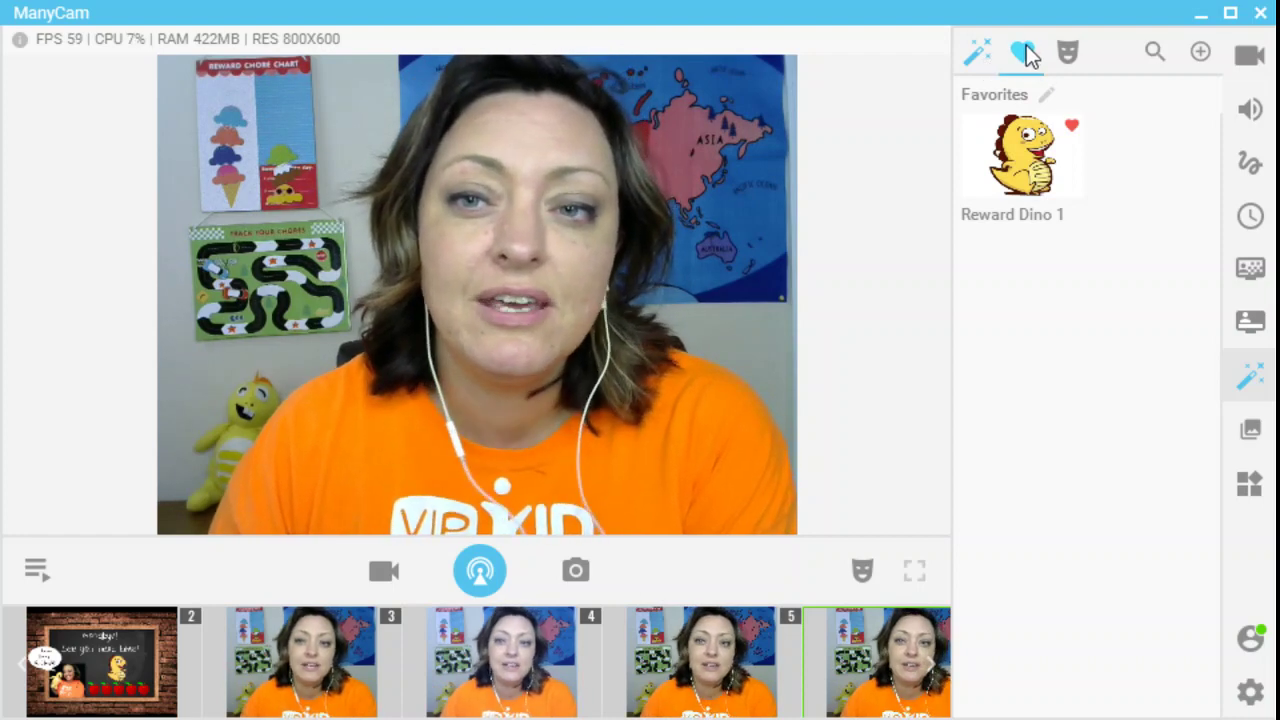
pyautogui.click(978, 58)
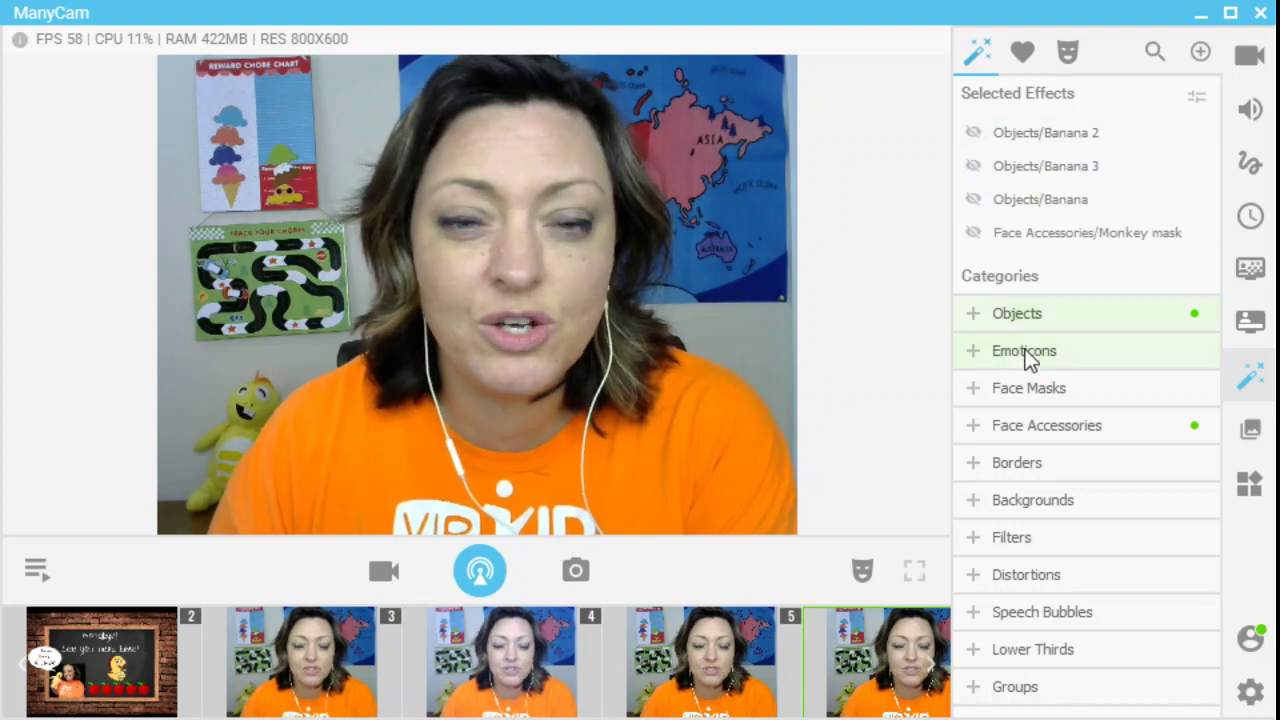
# Show the goodbye screen in preset 2 and switch back to the preset after preset 5.
pyautogui.moveTo(89, 641)
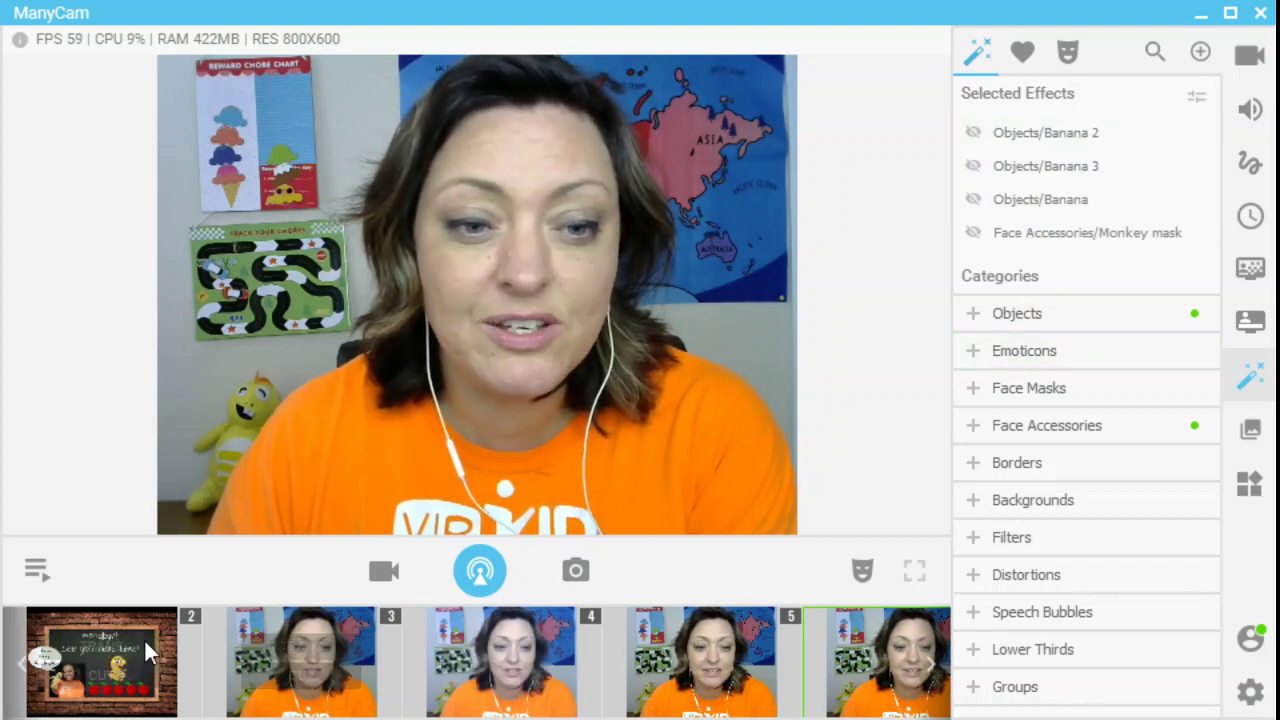
pyautogui.click(129, 643)
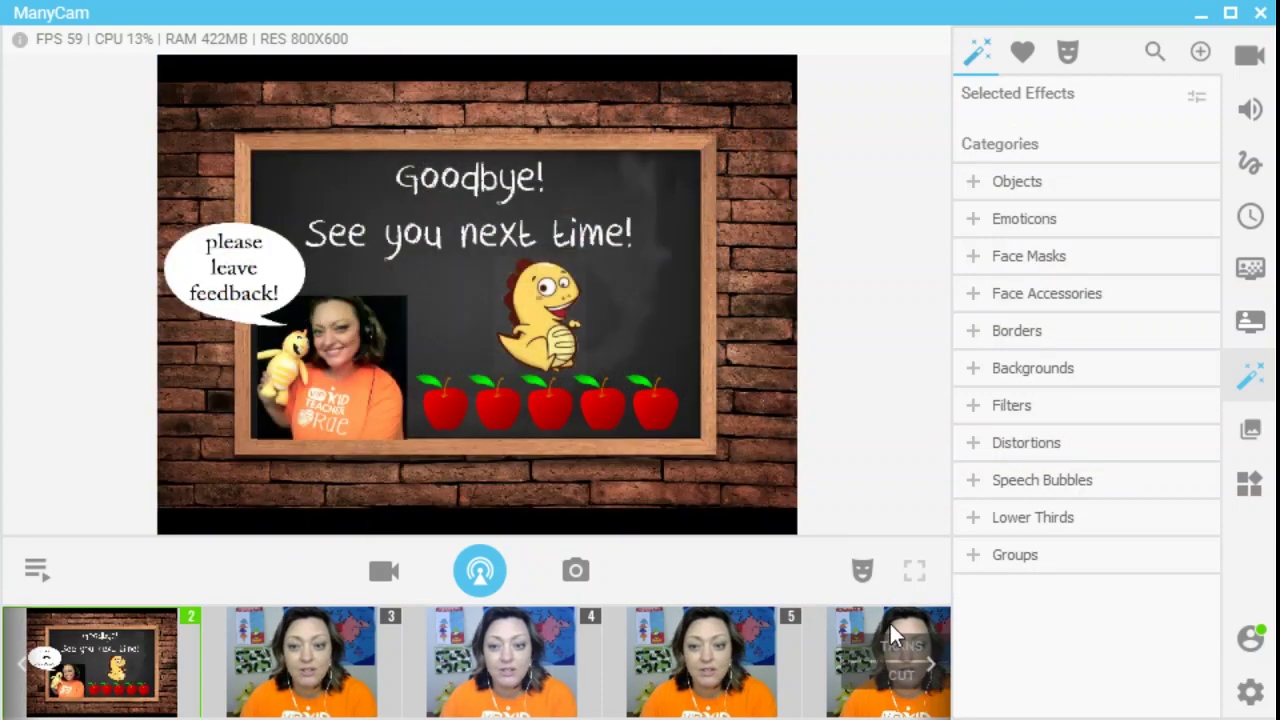
pyautogui.click(902, 644)
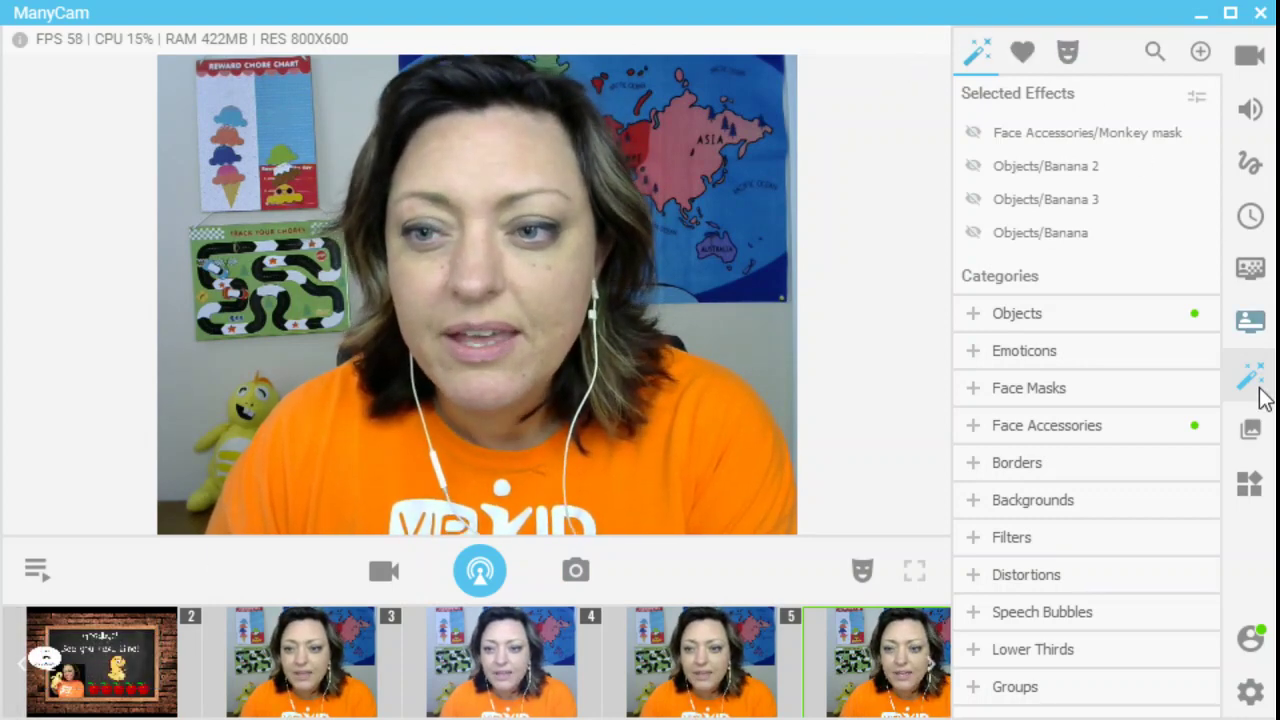
# Open the Text and Draw settings to examine the font, pen and color options.
pyautogui.click(1250, 485)
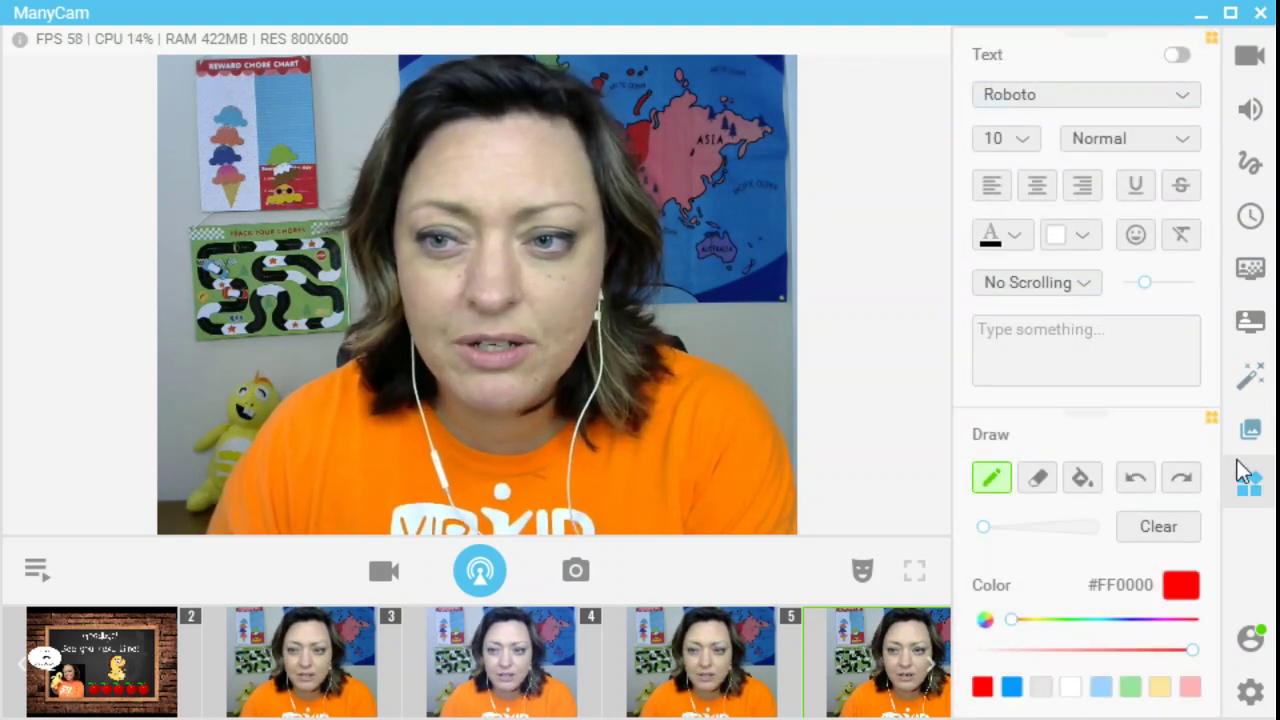
pyautogui.click(1254, 376)
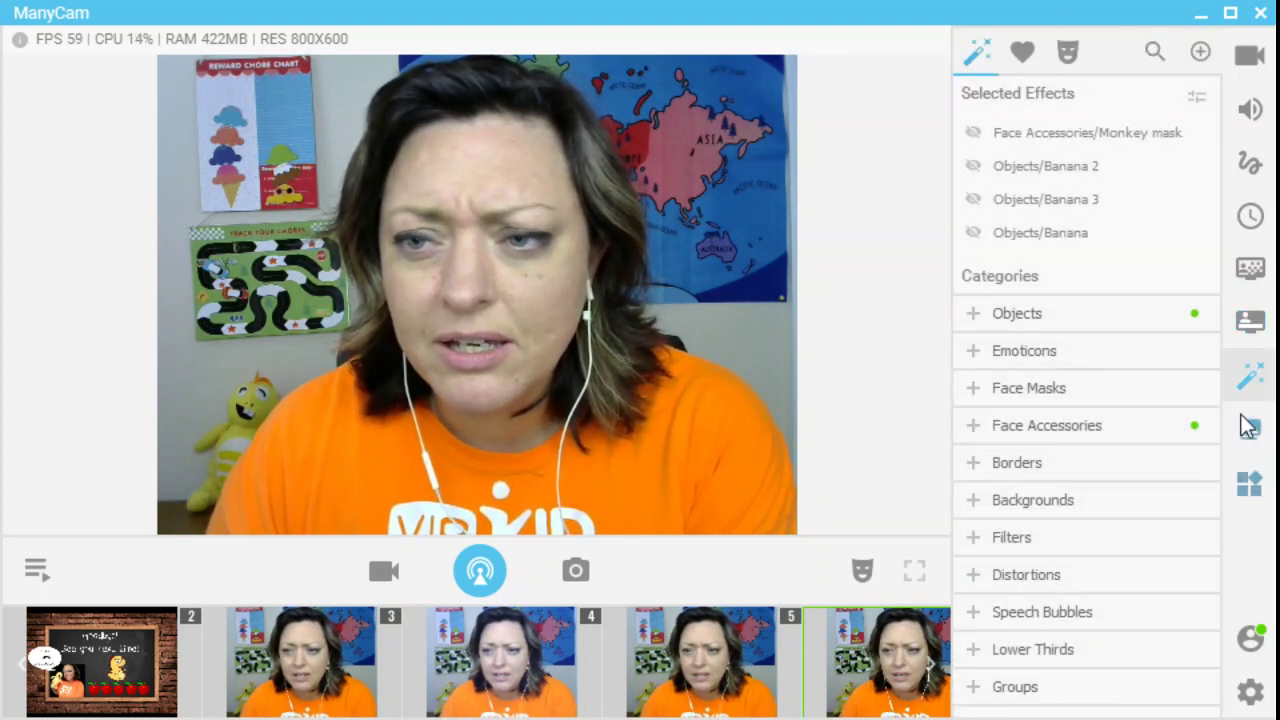
pyautogui.moveTo(1067, 125)
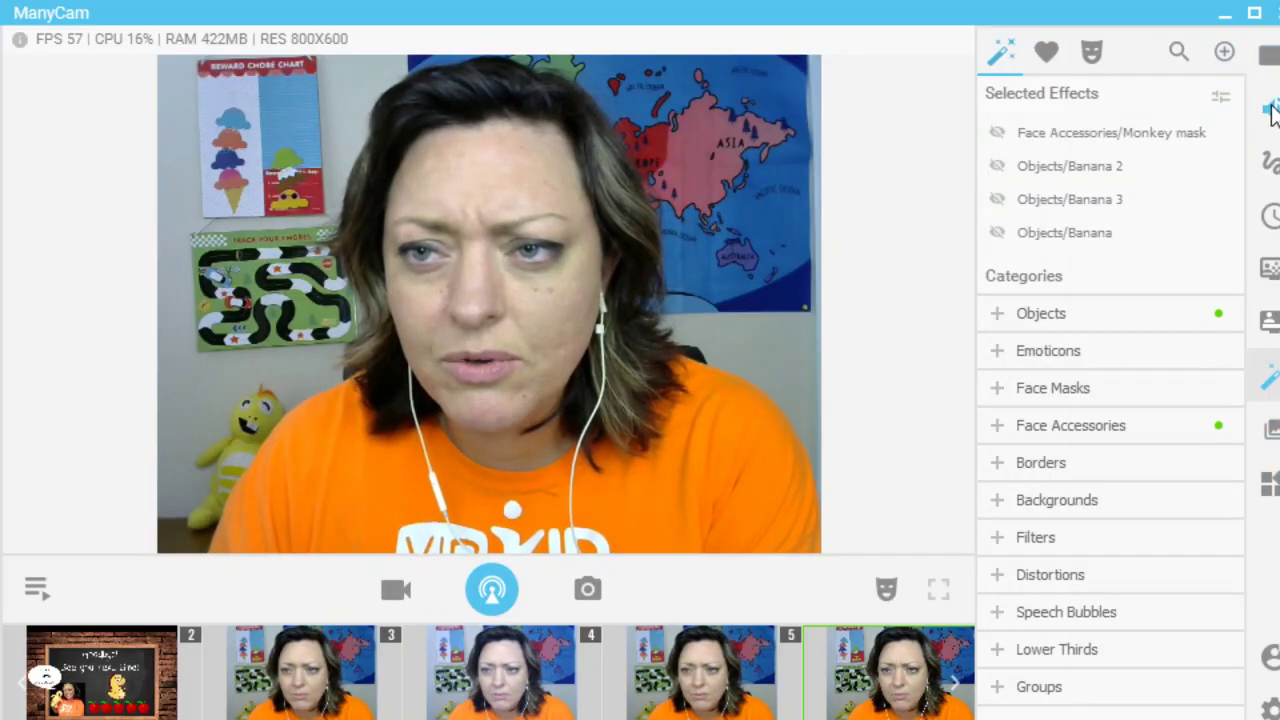
pyautogui.click(1273, 168)
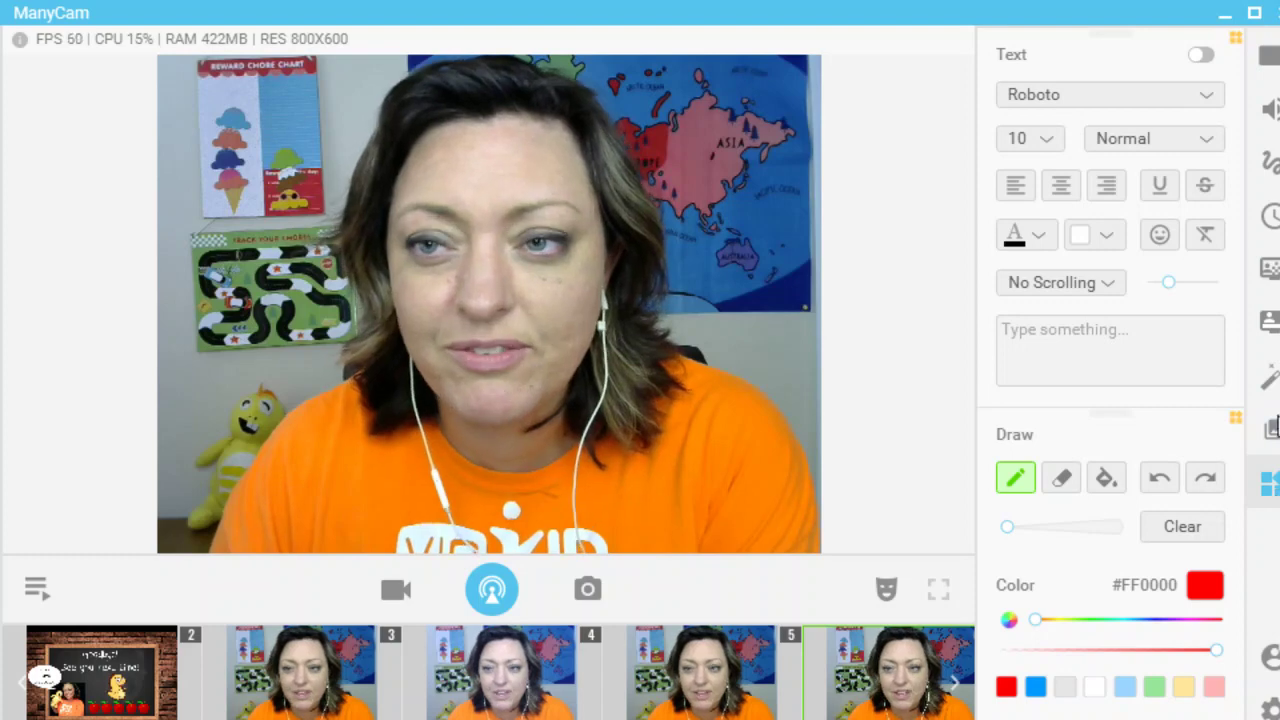
pyautogui.click(1268, 168)
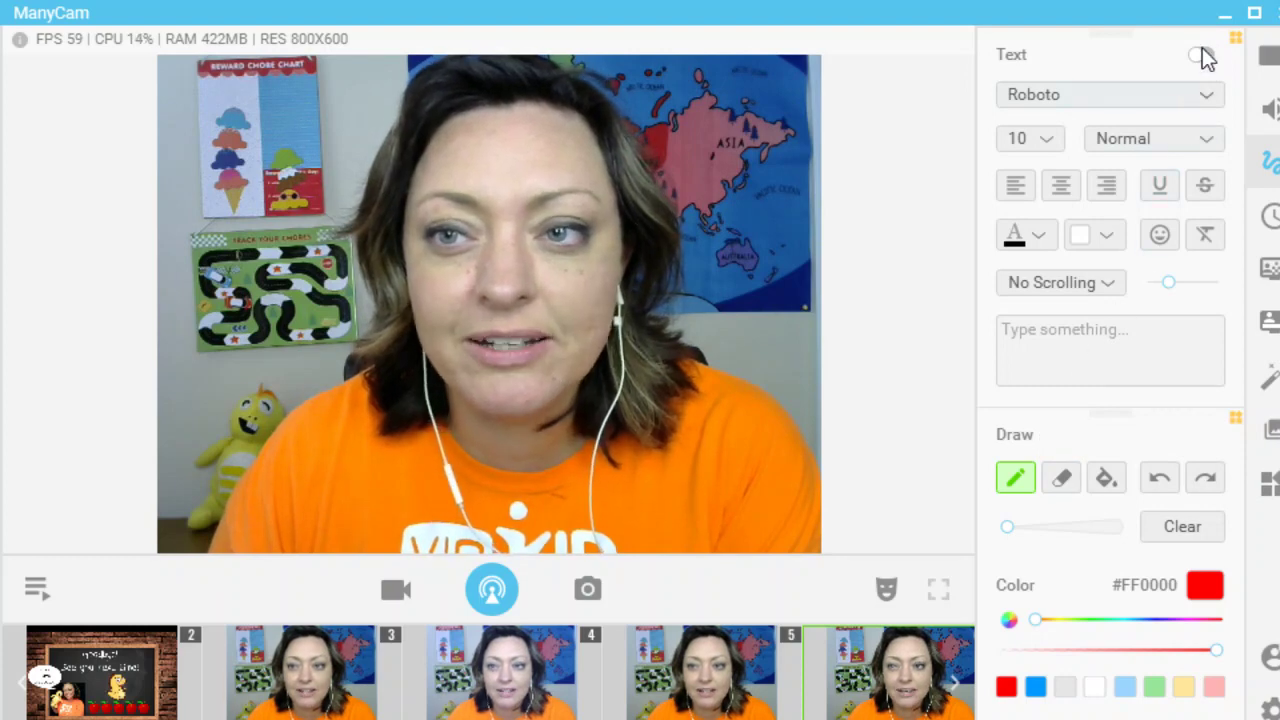
# Show the text "Aa Bb" over the camera view, hide it again and try a short freehand pen stroke across the face.
pyautogui.click(1201, 57)
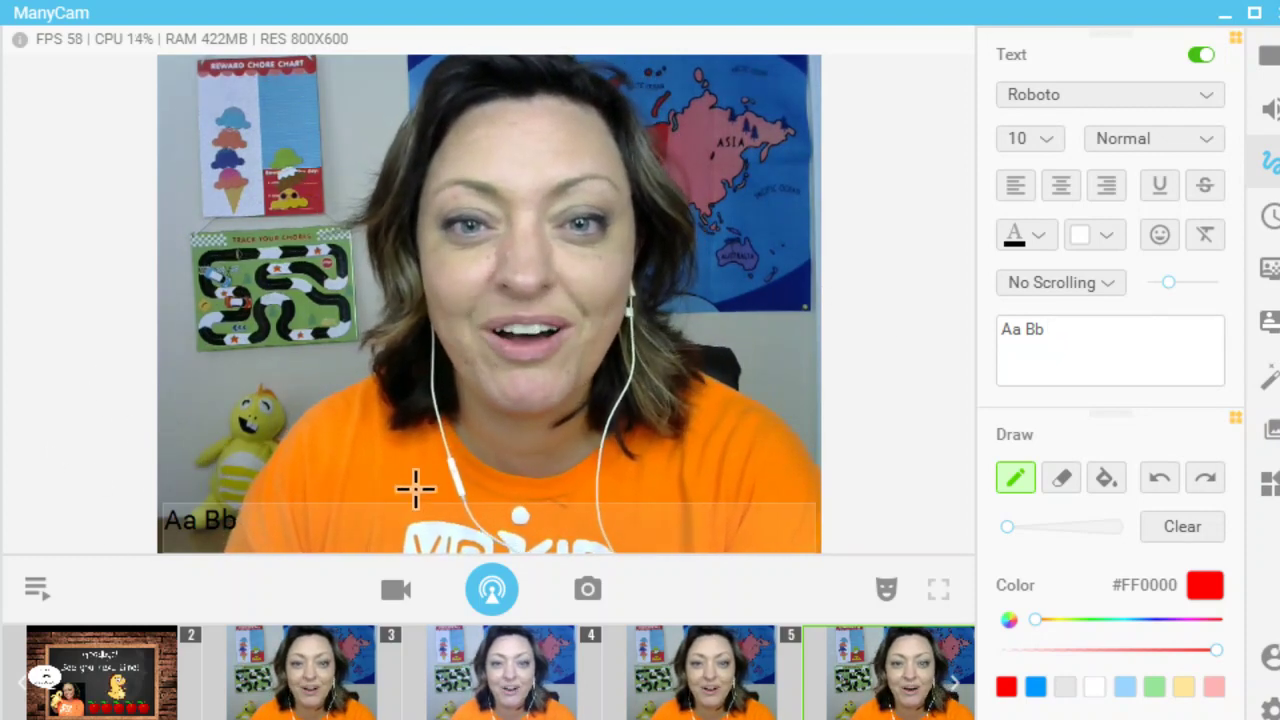
pyautogui.click(1201, 56)
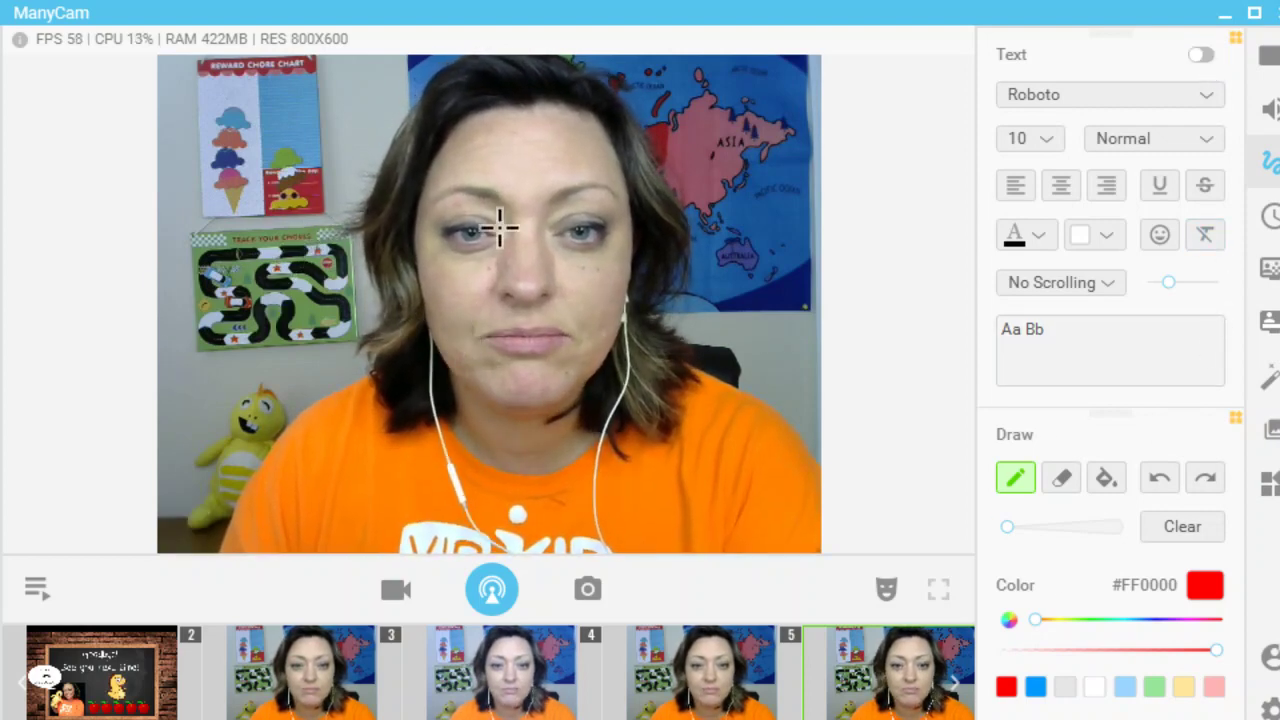
pyautogui.moveTo(484, 253); pyautogui.dragTo(582, 247)
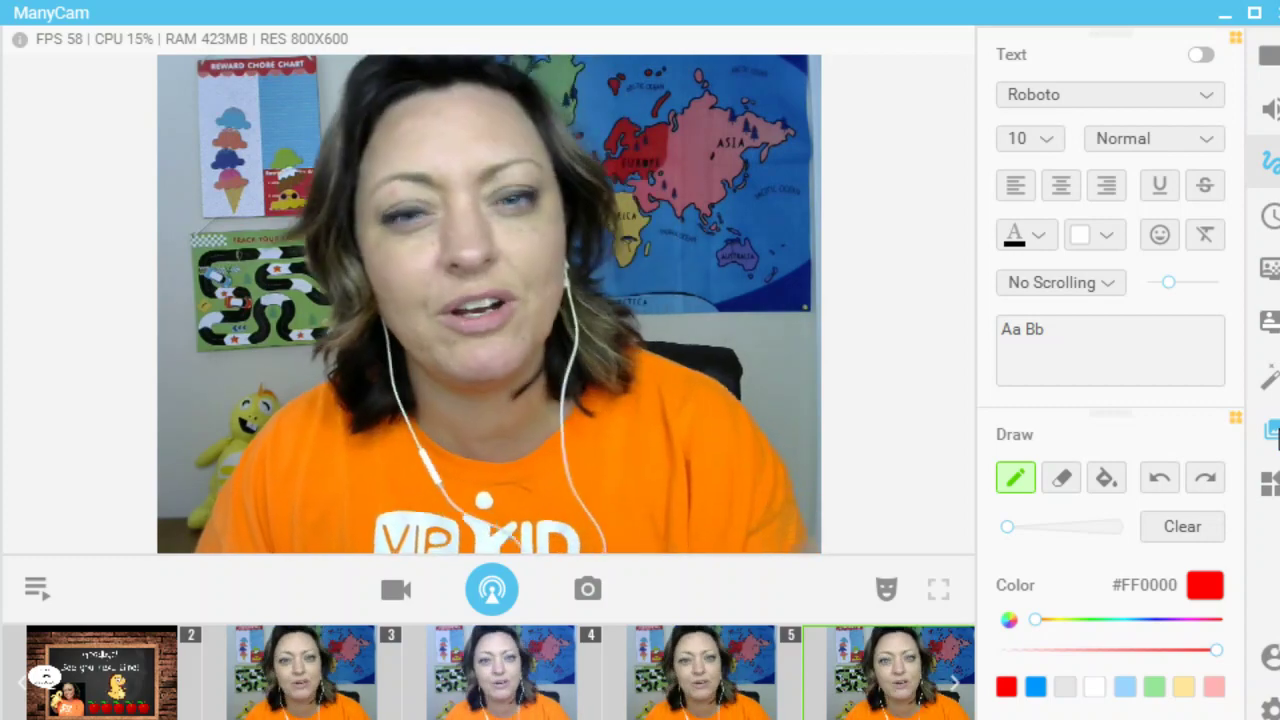
# Return to the effects library, narrow the program window so its full sidebar fits on screen, and reveal the options for adding effects.
pyautogui.click(1270, 385)
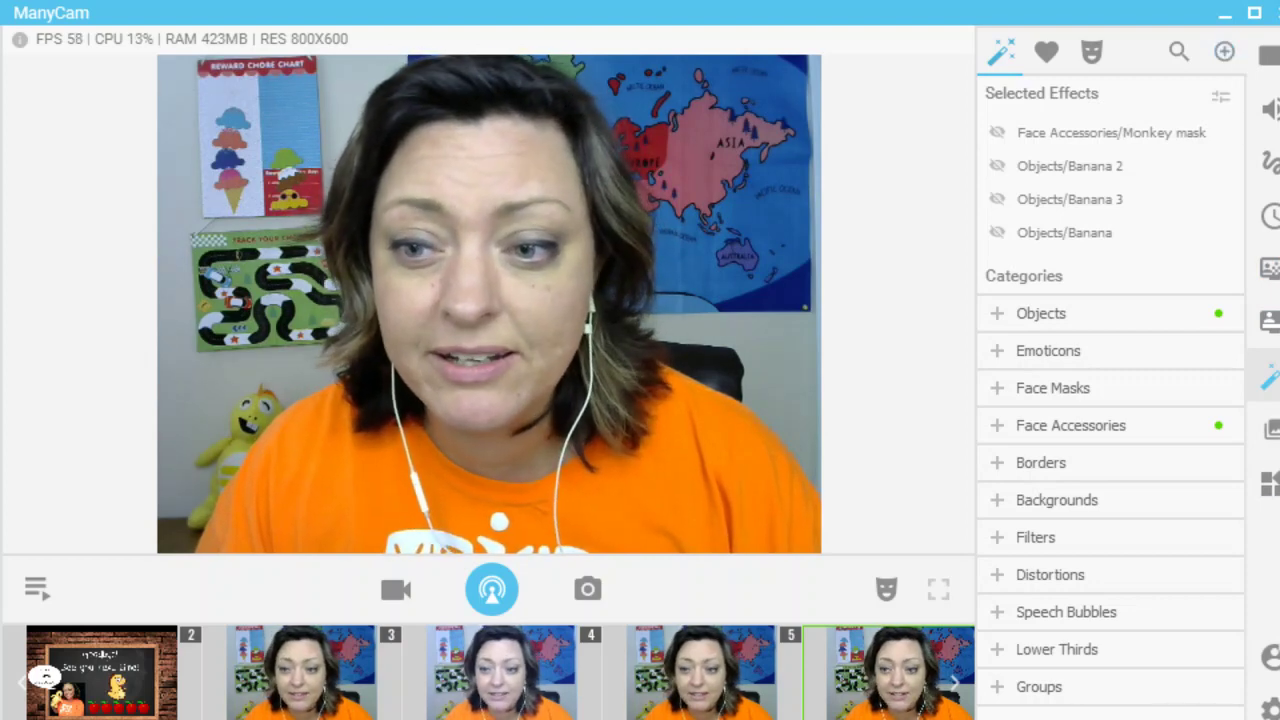
pyautogui.moveTo(1279, 620); pyautogui.dragTo(1238, 620)
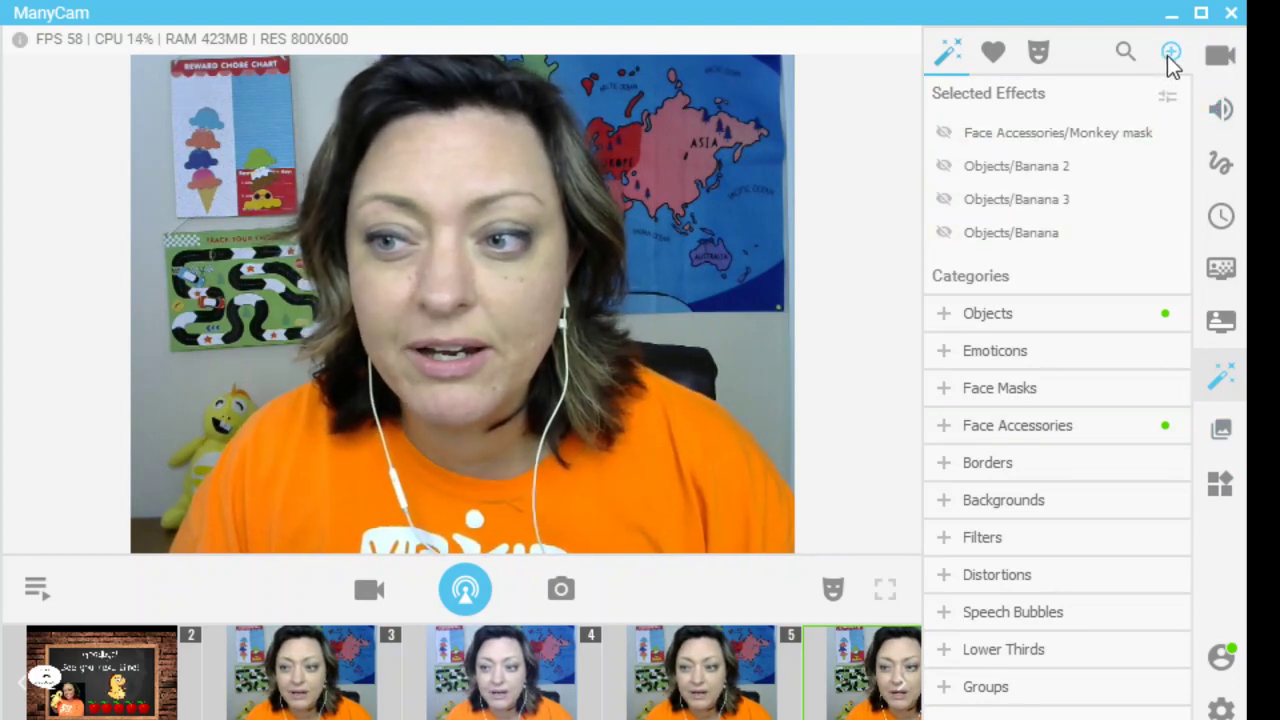
pyautogui.click(1171, 54)
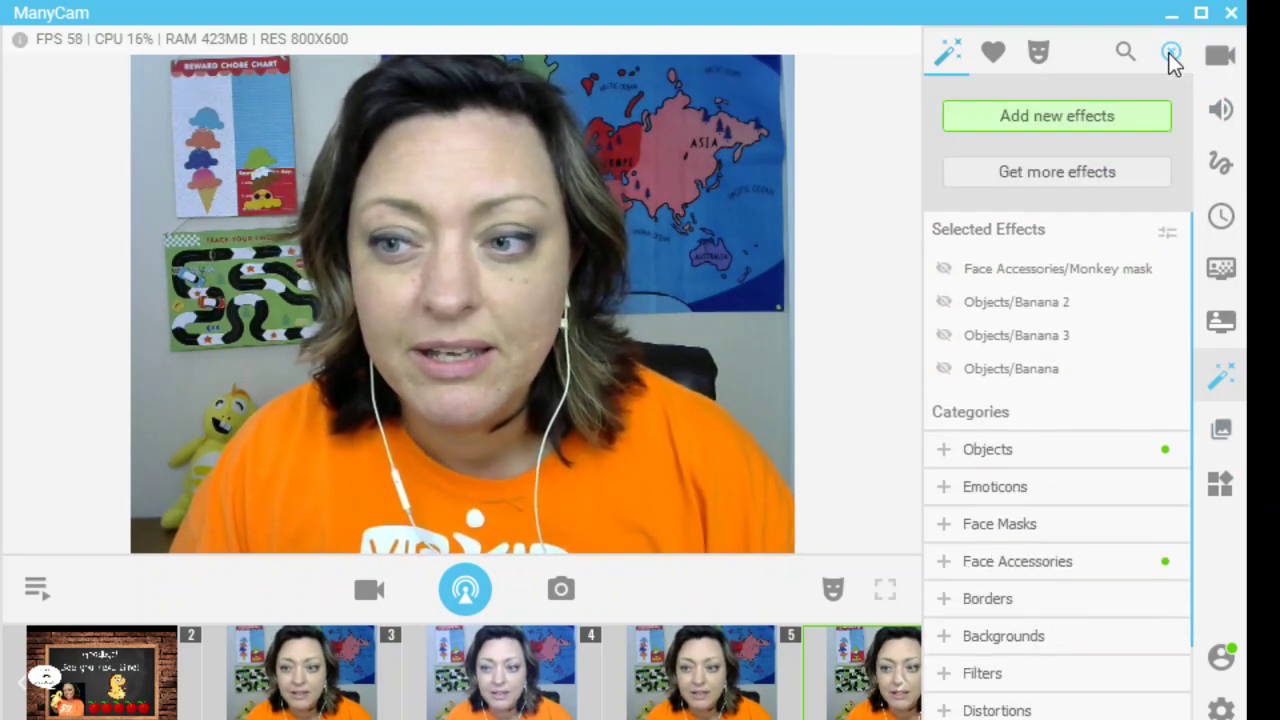